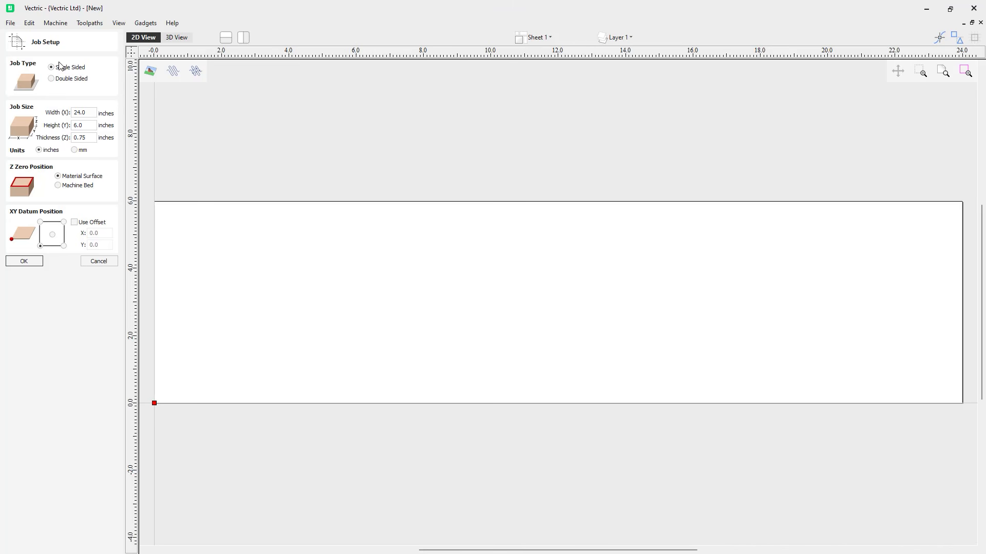
# Step: Set the job width to 11 inches and accept the job setup
pyautogui.moveTo(89, 112); pyautogui.dragTo(65, 117)
pyautogui.write('11')
pyautogui.press('Tab')
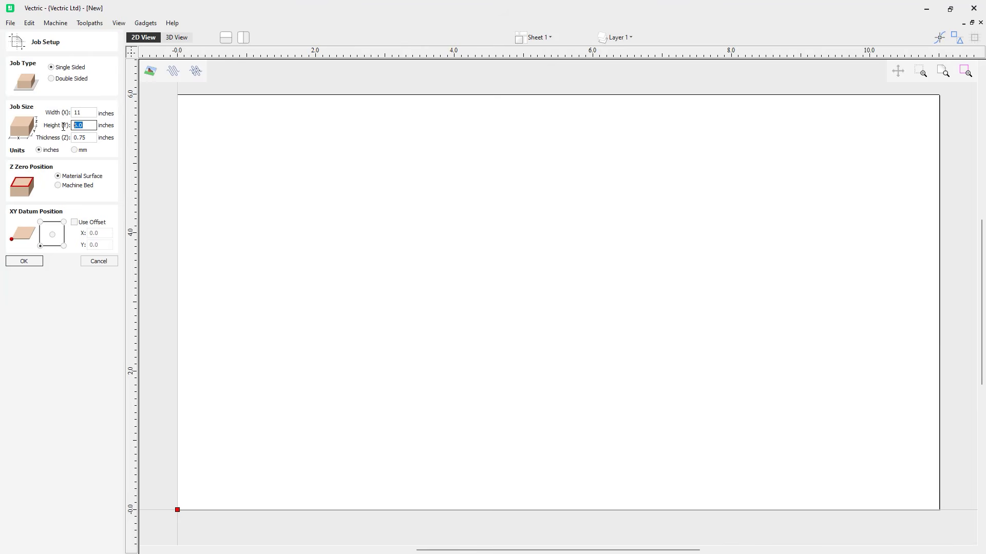
pyautogui.click(88, 137)
pyautogui.click(24, 262)
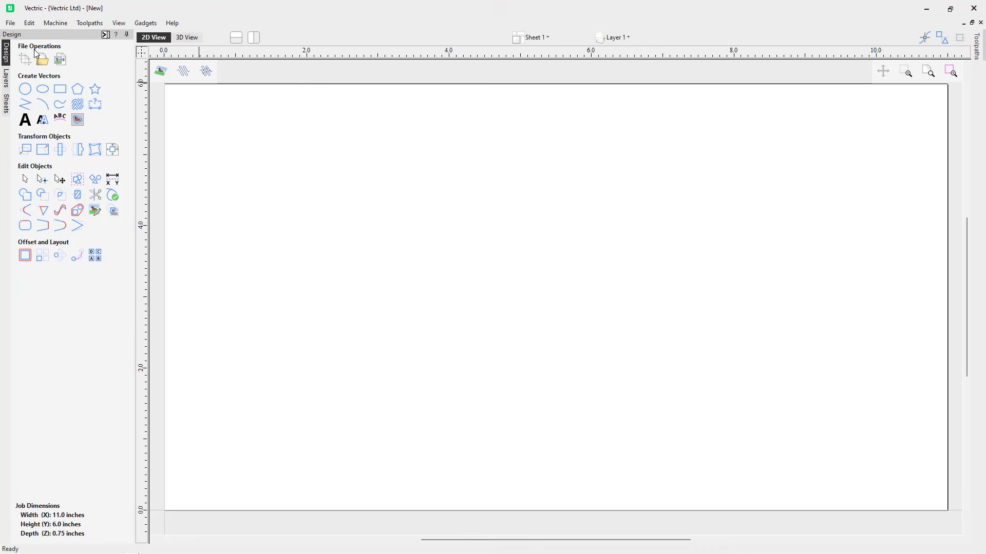
pyautogui.click(6, 79)
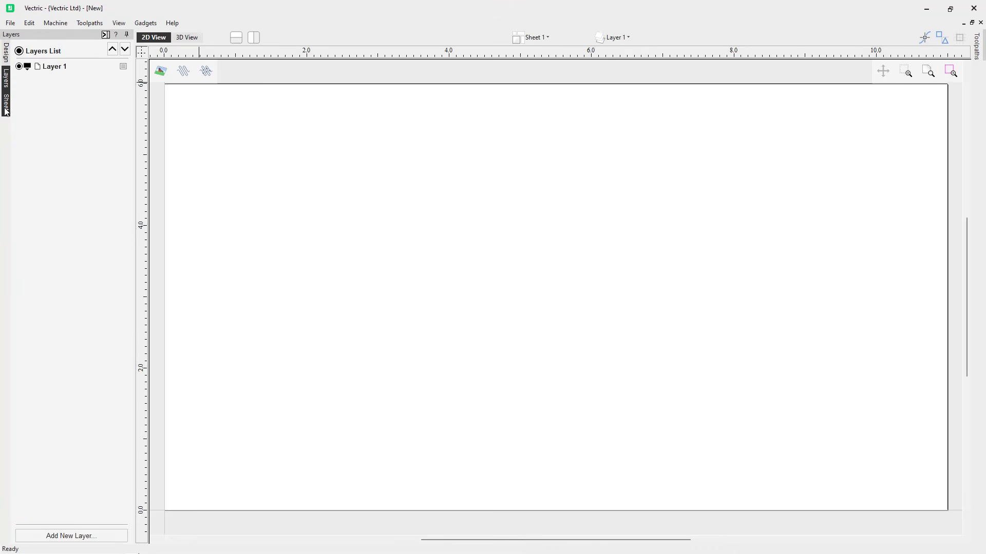
pyautogui.click(6, 106)
pyautogui.click(6, 53)
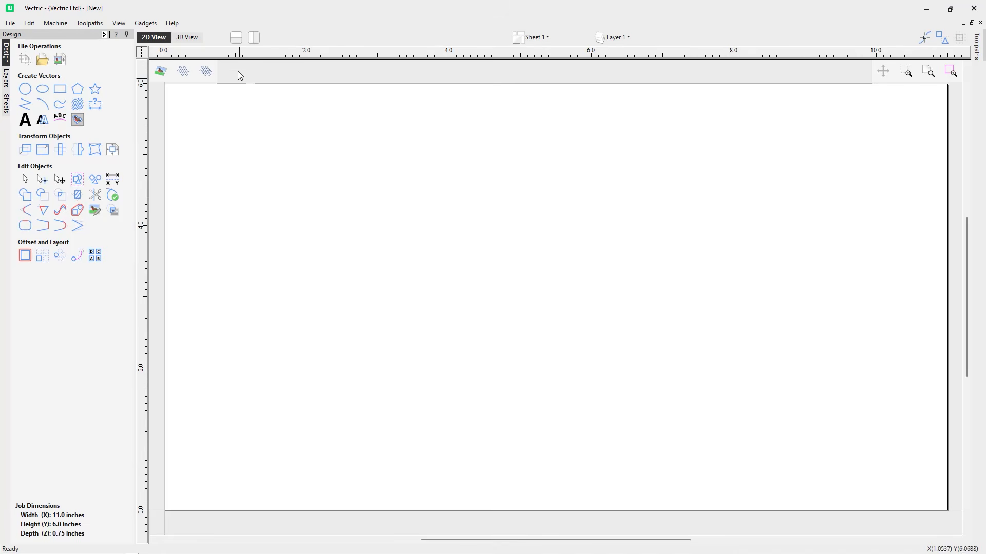
# Step: Show the material block in 3D, inspect it from a tilted angle, and return it to the top-down orientation
pyautogui.click(187, 38)
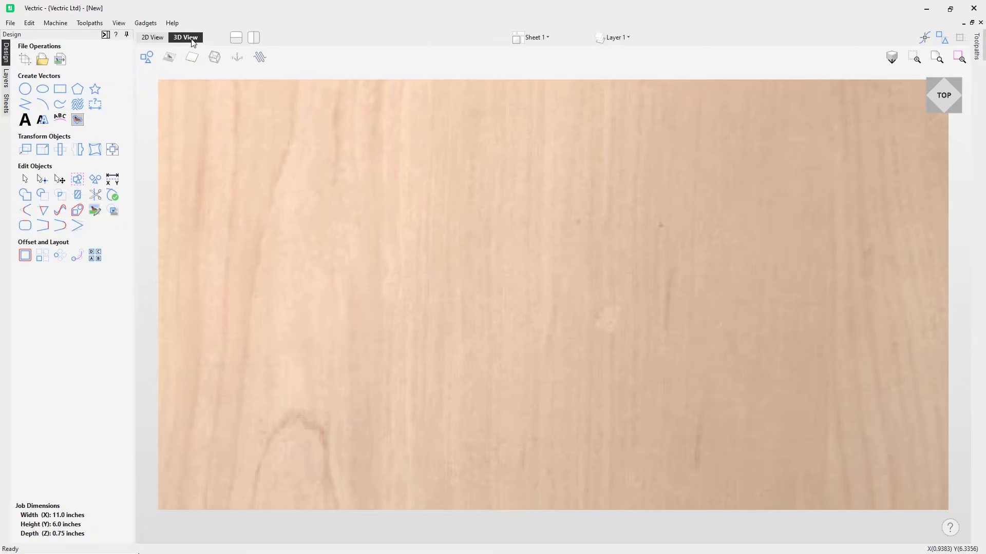
pyautogui.moveTo(944, 103); pyautogui.dragTo(945, 85)
pyautogui.moveTo(726, 280); pyautogui.dragTo(689, 277)
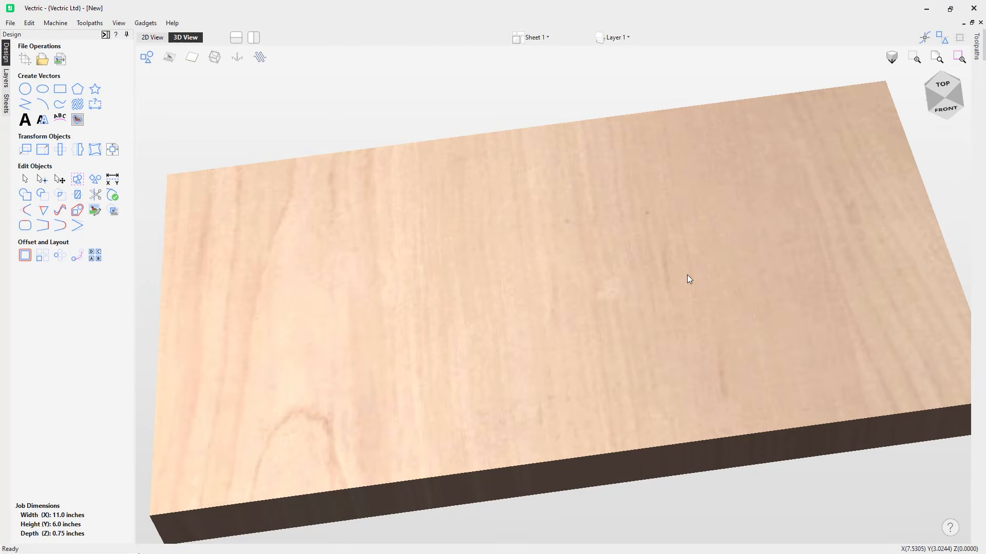
pyautogui.click(944, 87)
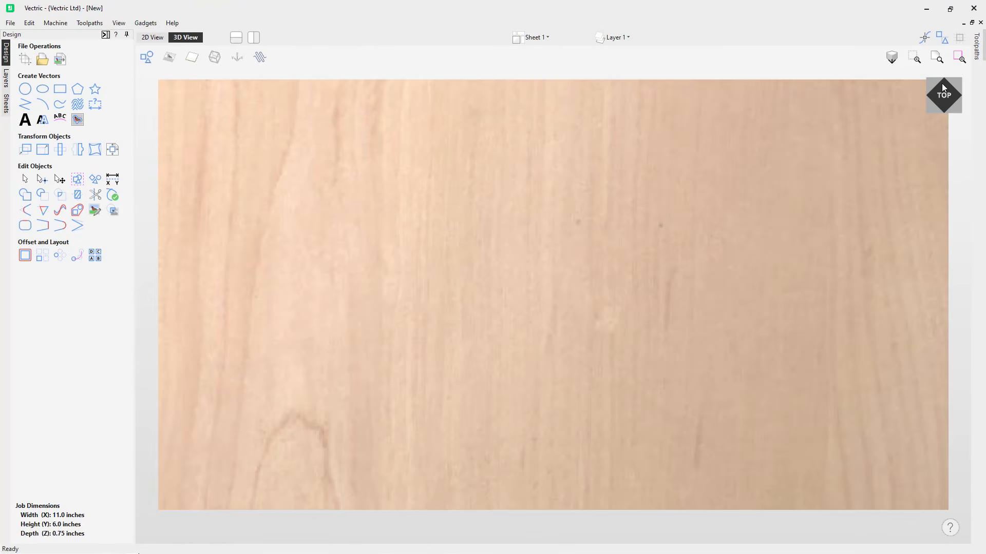
pyautogui.click(147, 57)
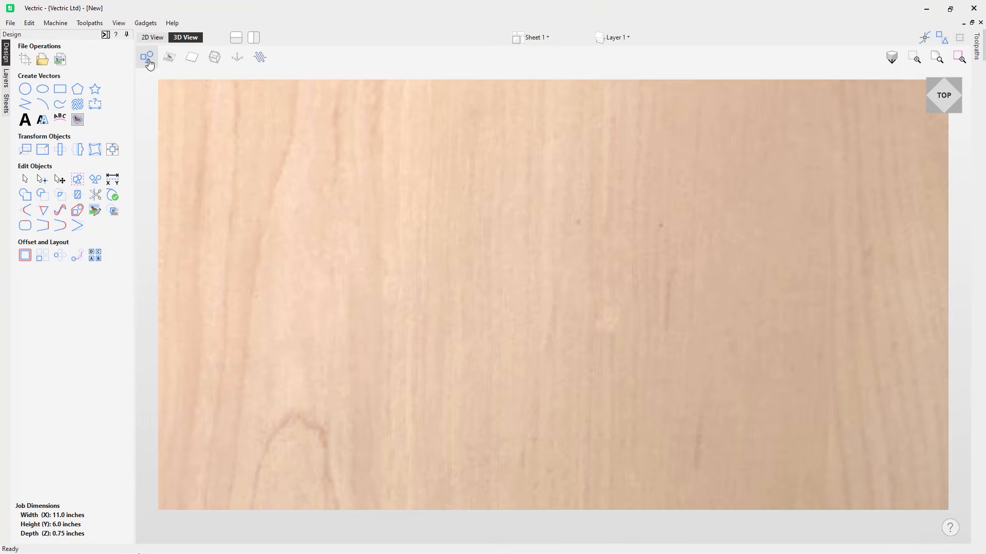
pyautogui.click(105, 36)
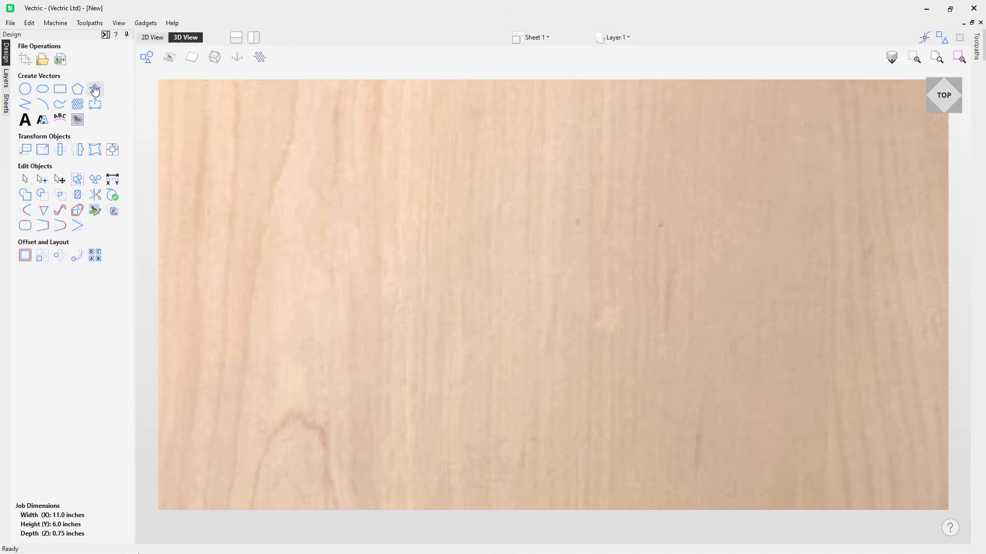
# Step: Draw a square-cornered rectangle on the board and size it to 10 inches wide by 4.56 inches high
pyautogui.click(60, 89)
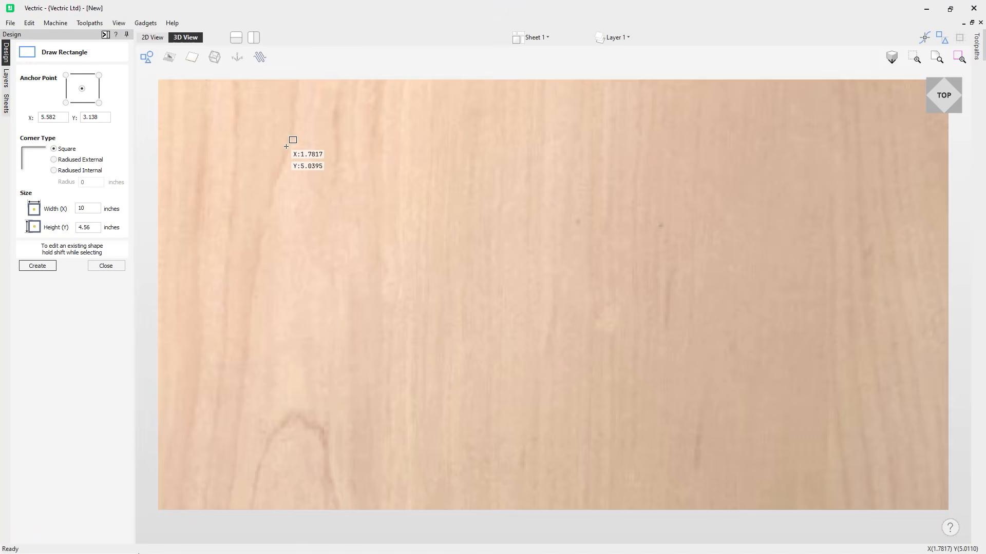
pyautogui.moveTo(191, 108); pyautogui.dragTo(905, 470)
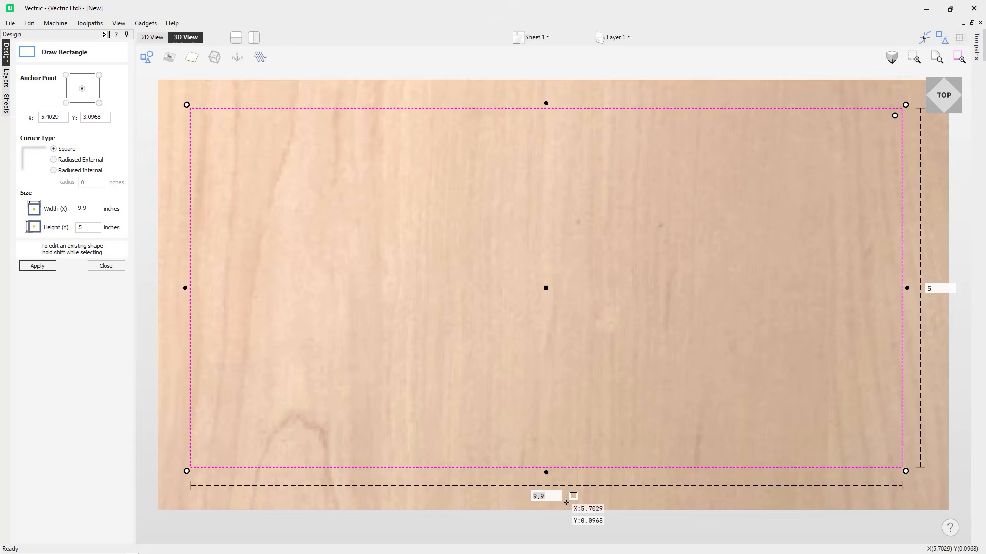
pyautogui.press('BackSpace')
pyautogui.press('BackSpace')
pyautogui.press('BackSpace')
pyautogui.write('10')
pyautogui.press('Tab')
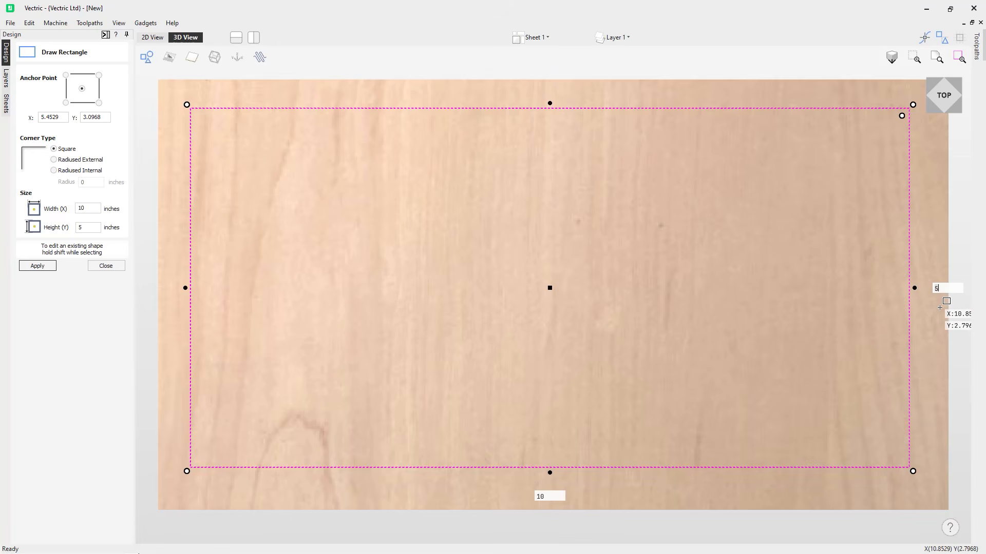
pyautogui.write('4.56')
pyautogui.press('Return')
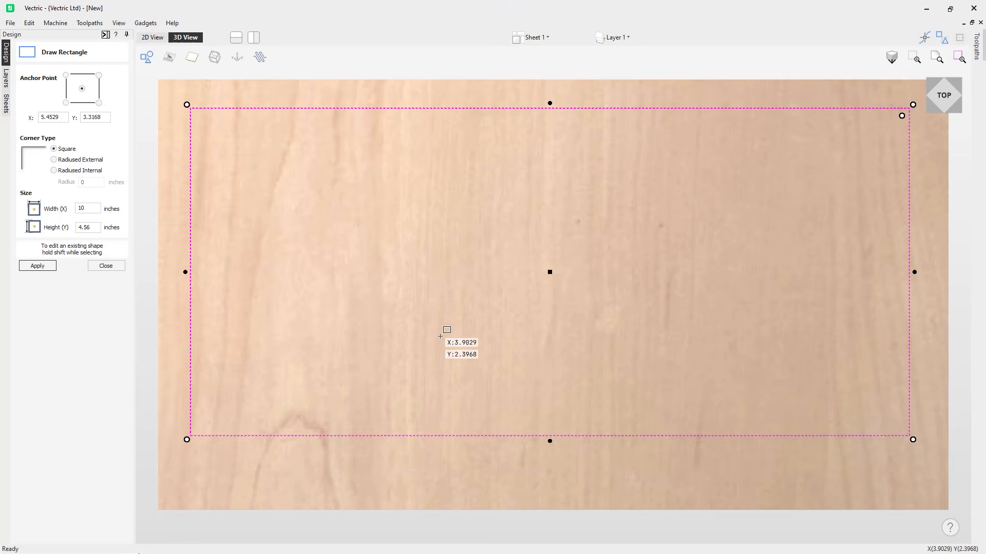
pyautogui.press('Escape')
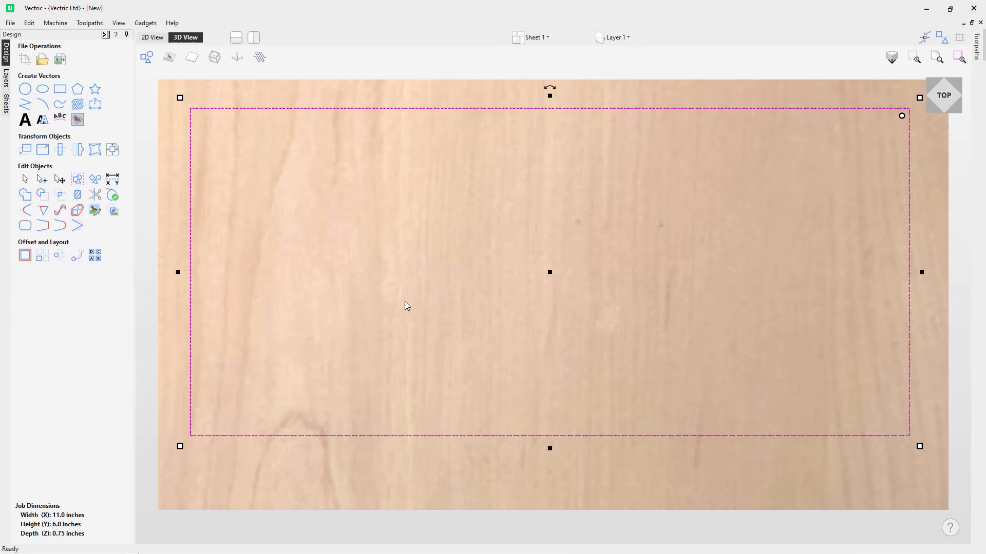
# Step: Center the rectangle on the material both horizontally and vertically
pyautogui.click(114, 152)
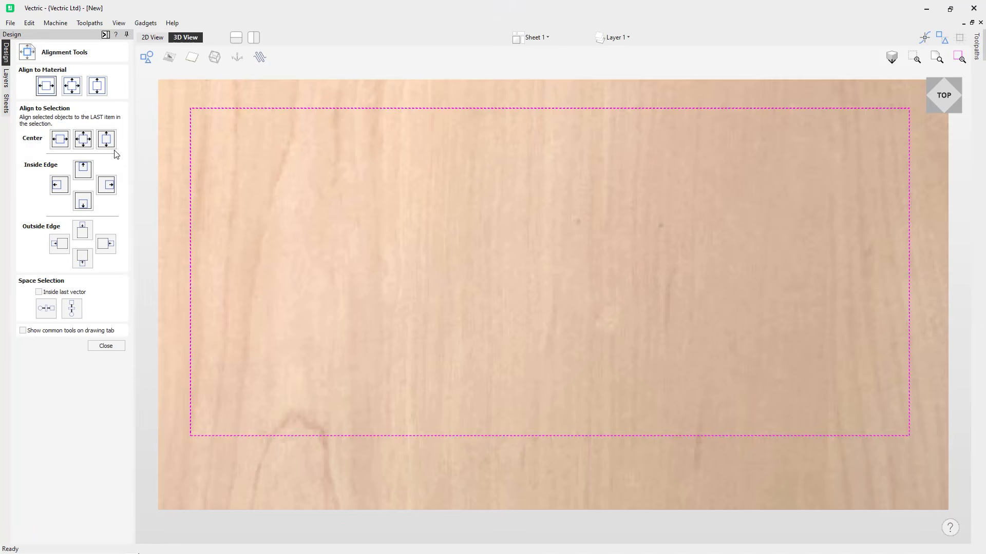
pyautogui.click(71, 91)
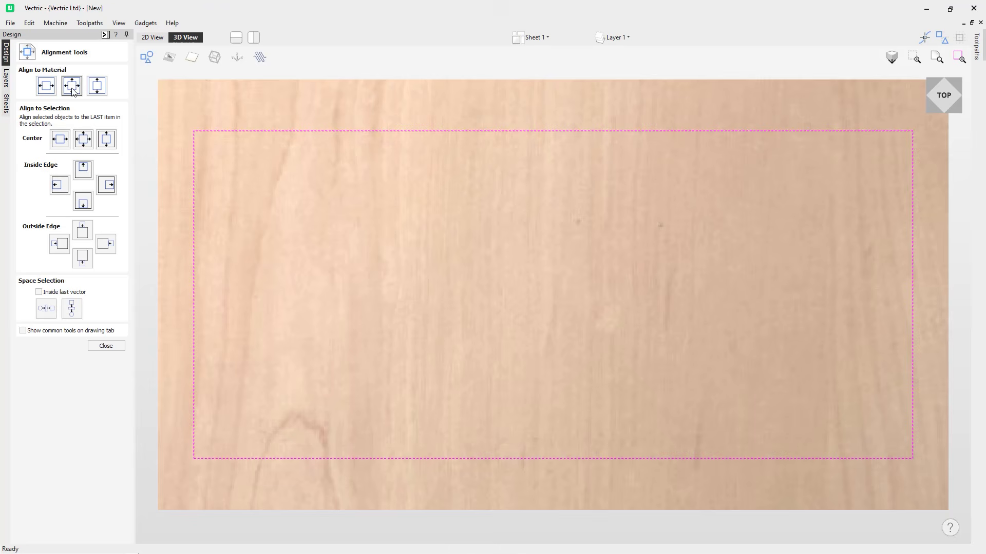
pyautogui.click(106, 346)
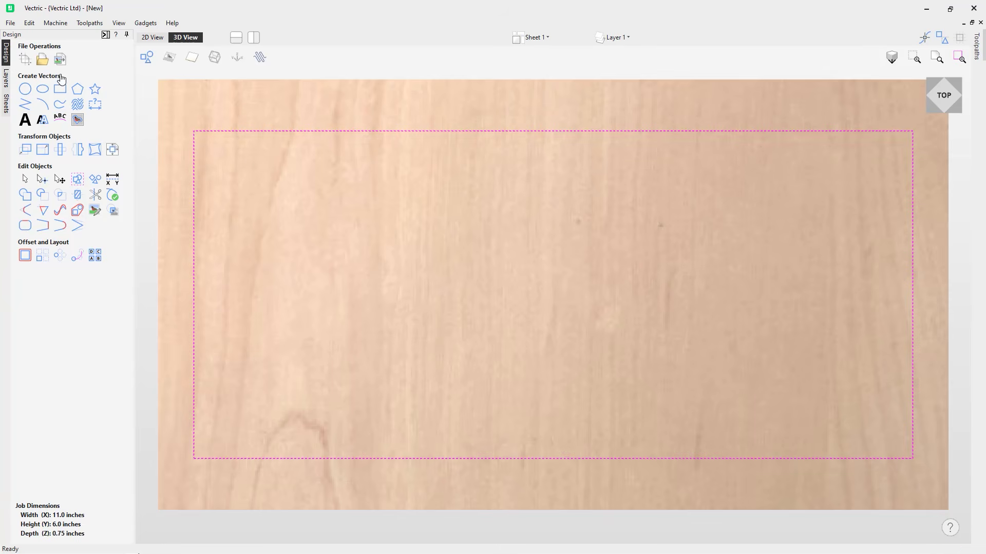
# Step: Give the rectangle internally radiused corners with a radius of 0.75 inches
pyautogui.click(59, 92)
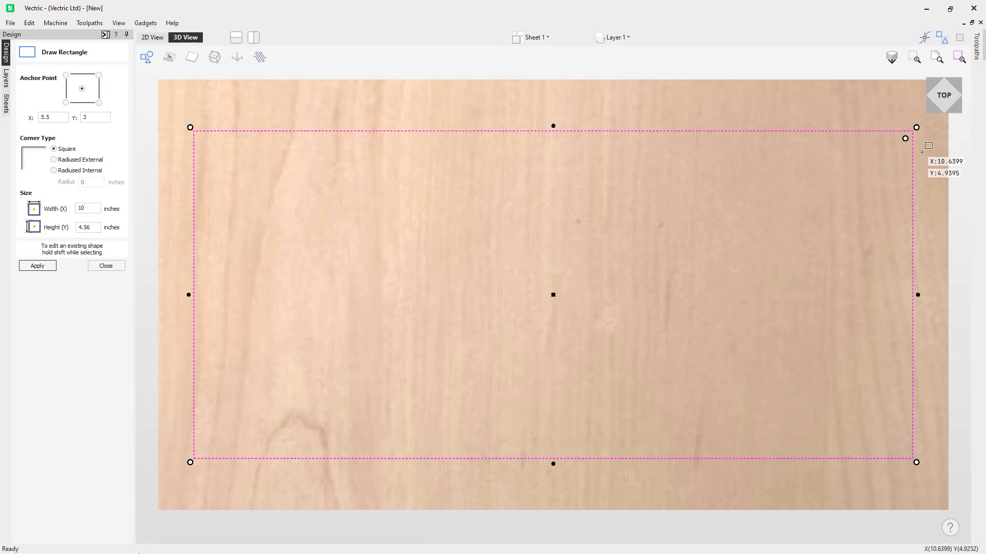
pyautogui.moveTo(905, 139)
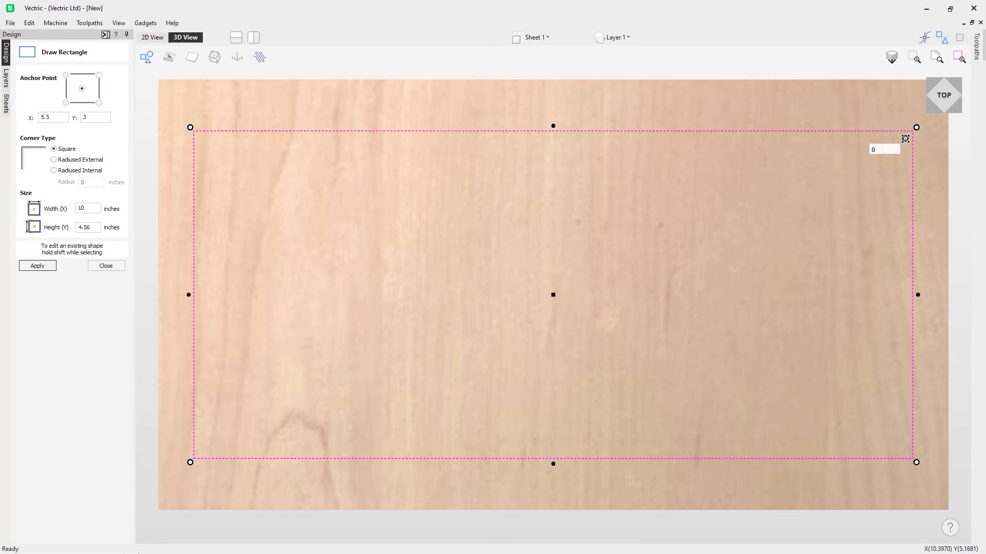
pyautogui.moveTo(905, 140)
pyautogui.mouseDown()
pyautogui.moveTo(874, 176)
pyautogui.moveTo(908, 134)
pyautogui.mouseUp()
pyautogui.moveTo(910, 132); pyautogui.dragTo(919, 119)
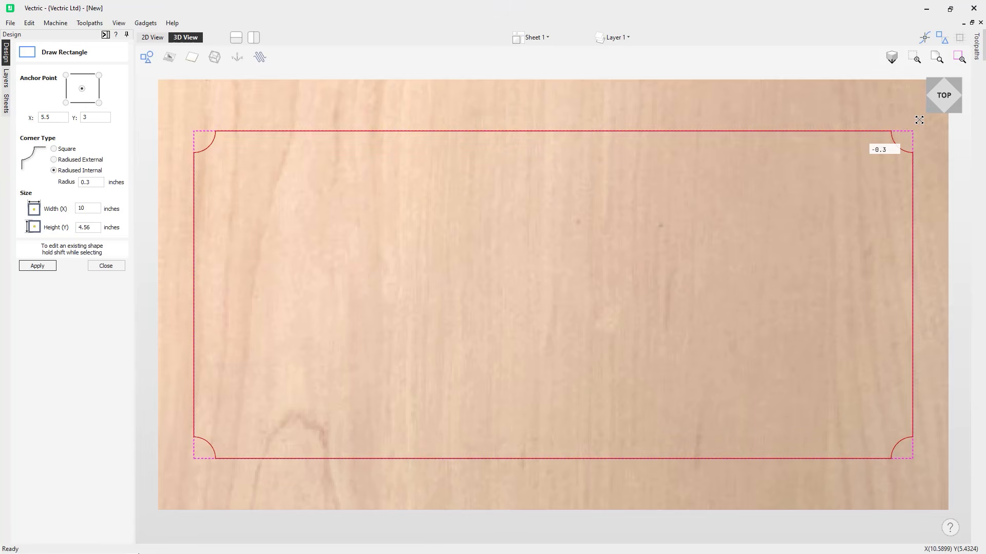
pyautogui.moveTo(919, 119); pyautogui.dragTo(919, 120)
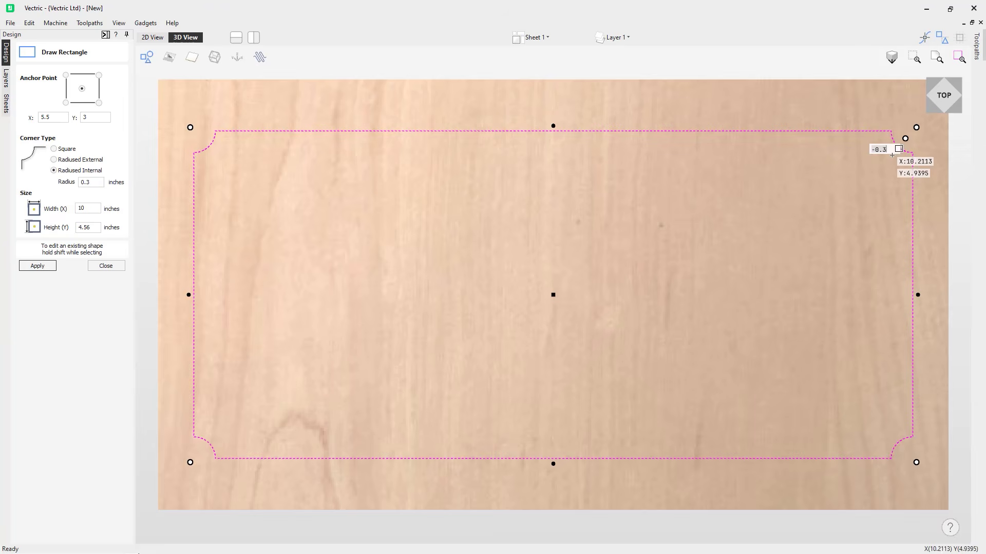
pyautogui.write('-')
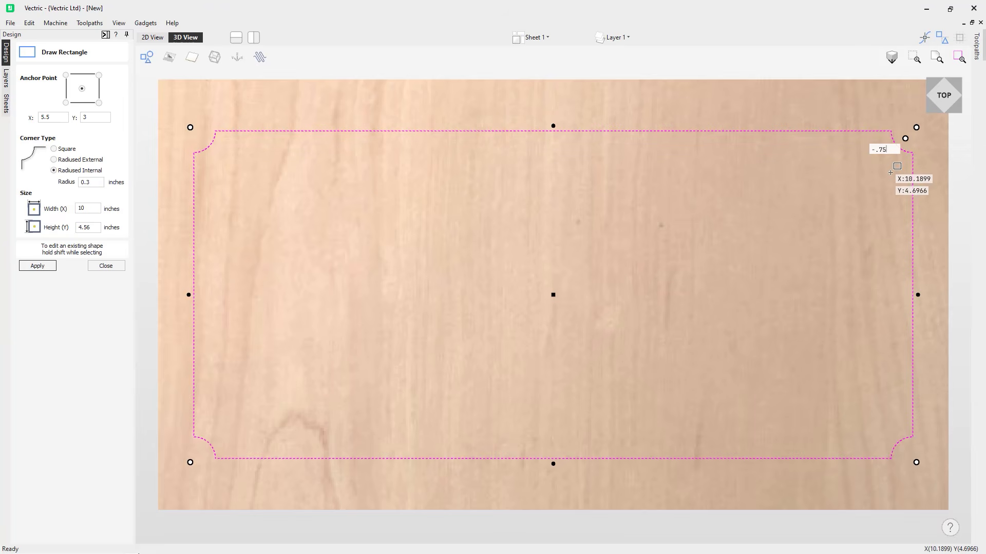
pyautogui.press('Return')
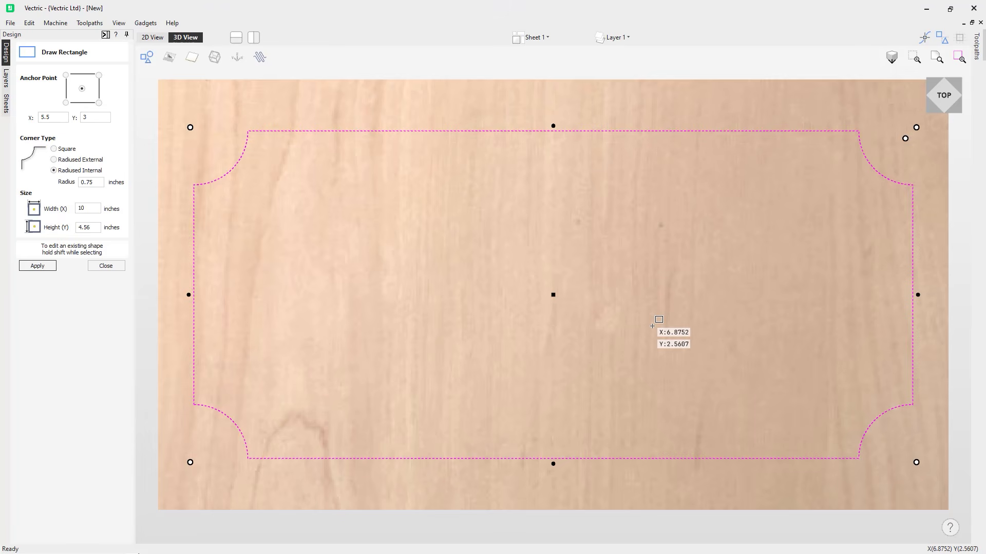
pyautogui.press('Escape')
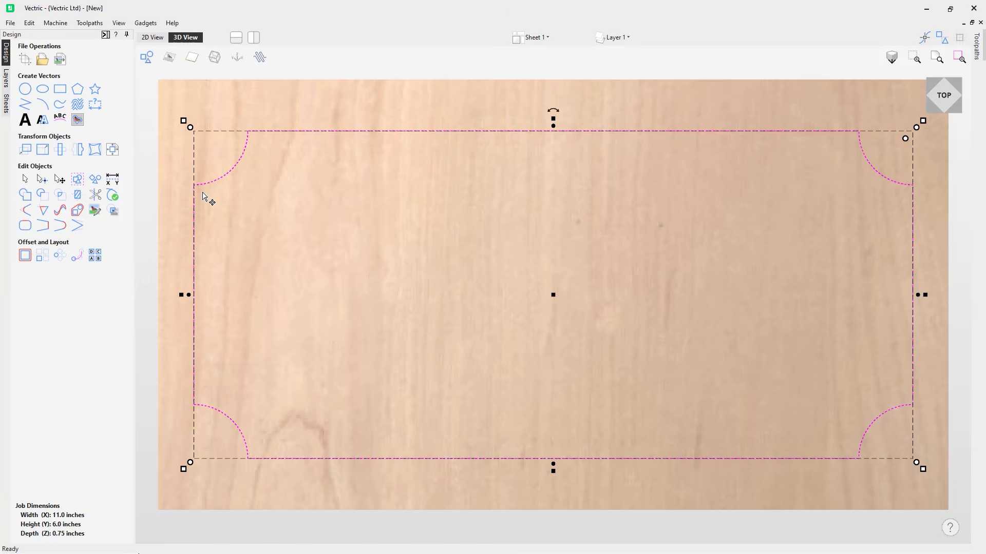
# Step: Offset the border outline inwards by 0.325 inches with sharp offset corners, keeping the original
pyautogui.click(25, 256)
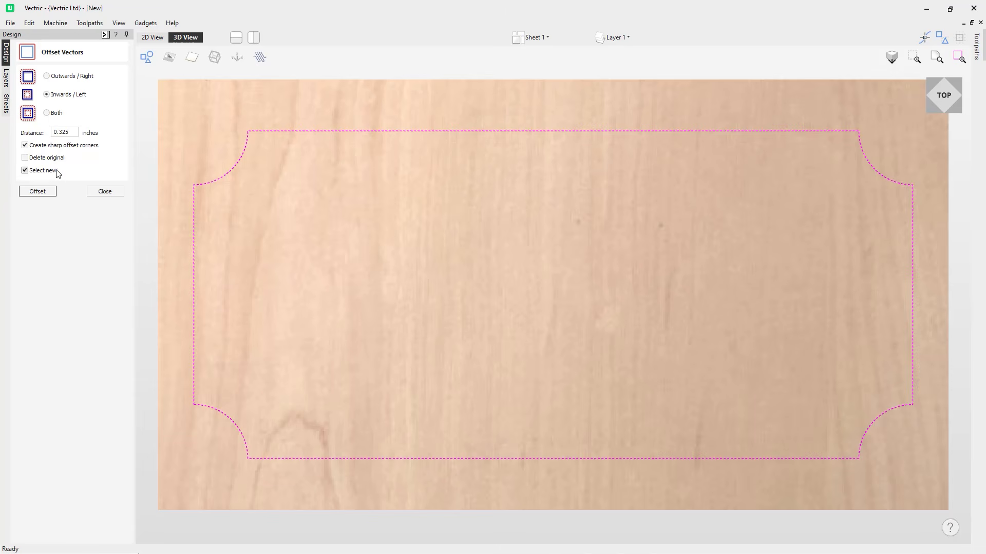
pyautogui.click(41, 193)
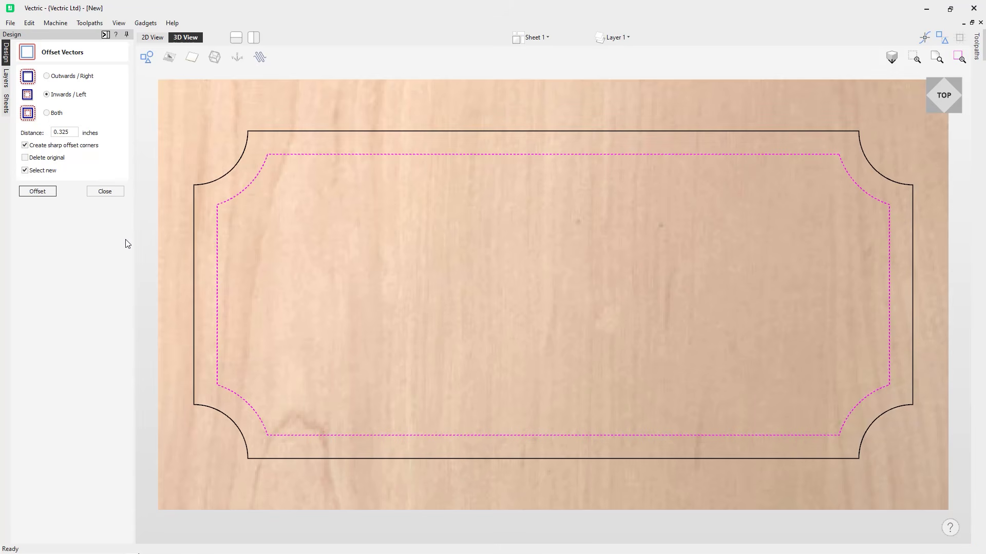
pyautogui.click(119, 192)
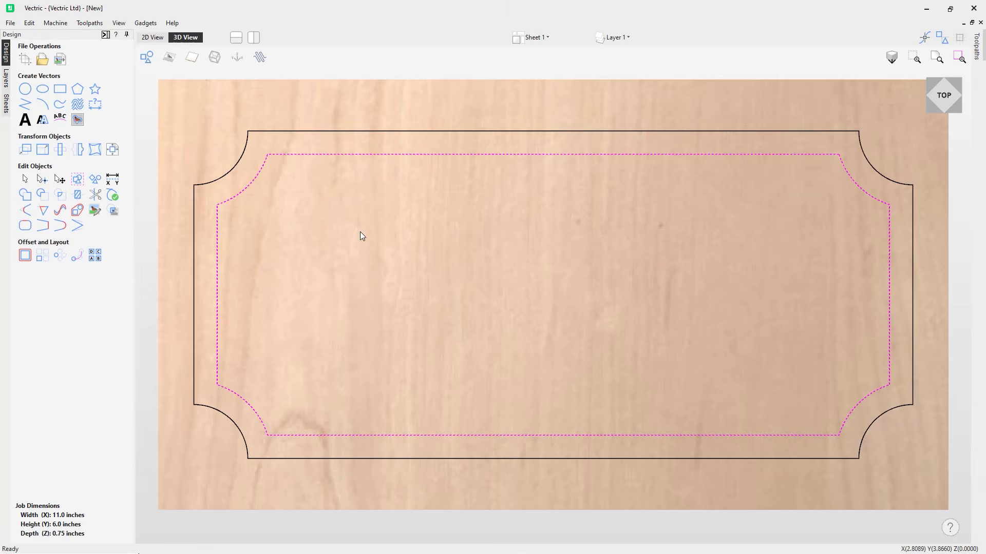
# Step: Stack the 2D and 3D views one above the other and create the bold, centered two-line text "WELCOME / TO OUR HOME" in Candara
pyautogui.click(236, 37)
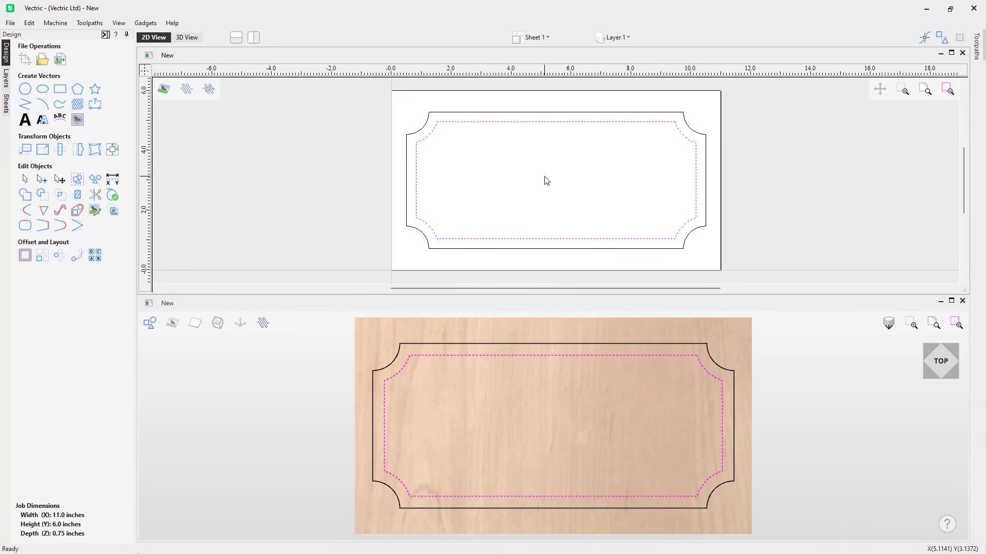
pyautogui.scroll(1, 546, 180)
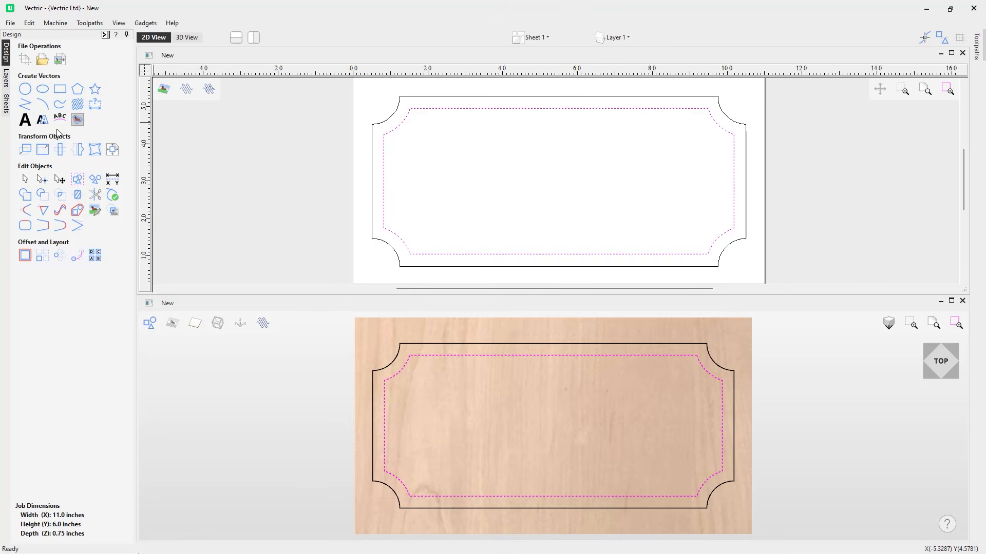
pyautogui.click(31, 128)
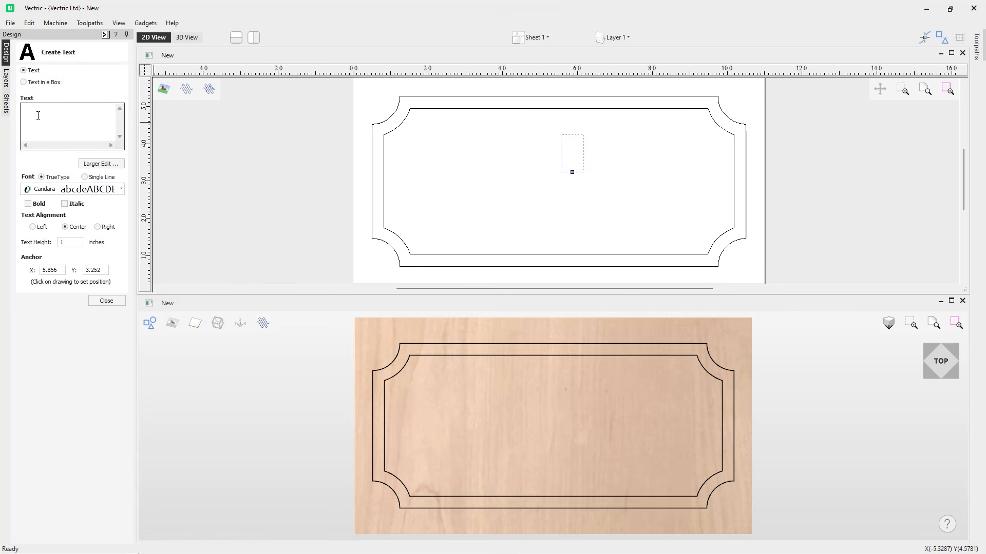
pyautogui.write('WELCOM')
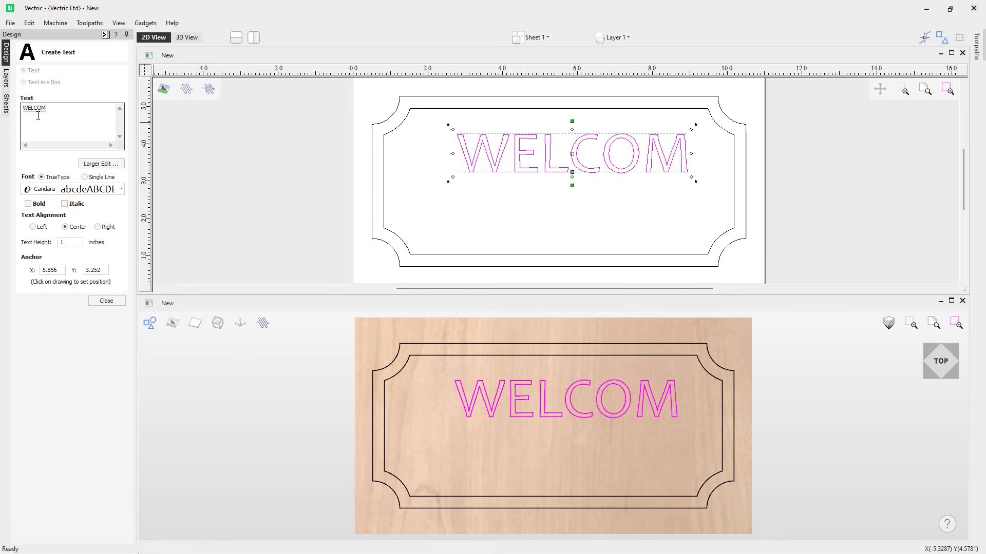
pyautogui.write('E')
pyautogui.press('Return')
pyautogui.write('TO O')
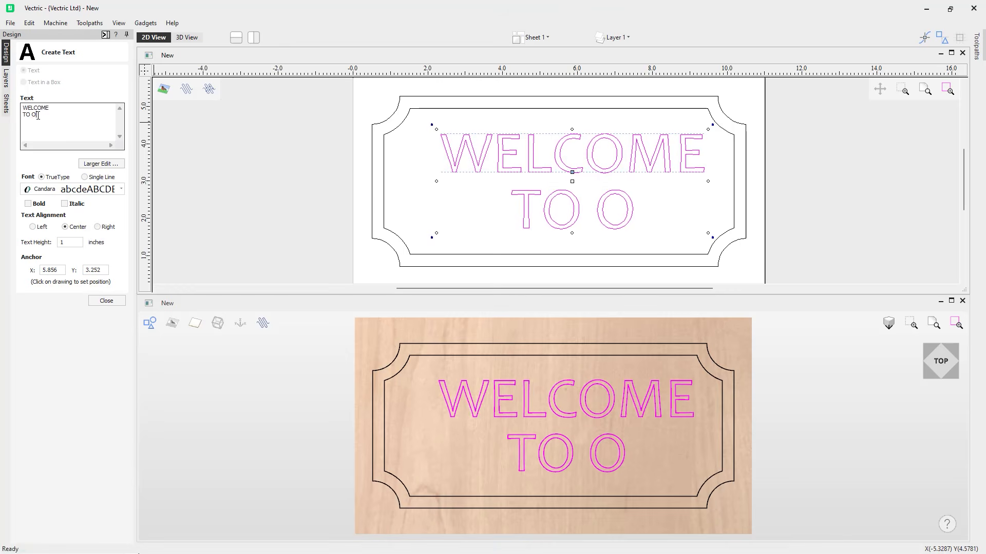
pyautogui.write('UR HOME')
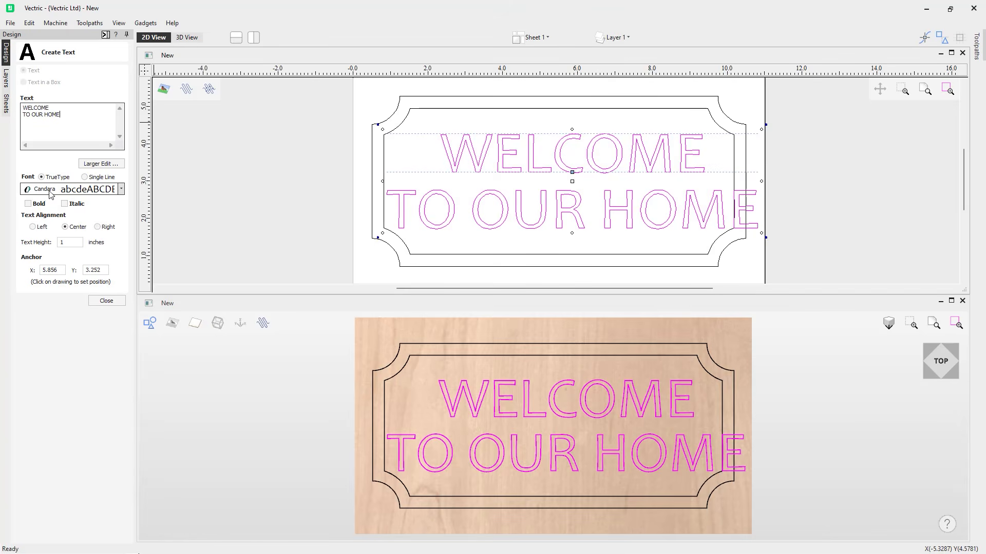
pyautogui.click(29, 205)
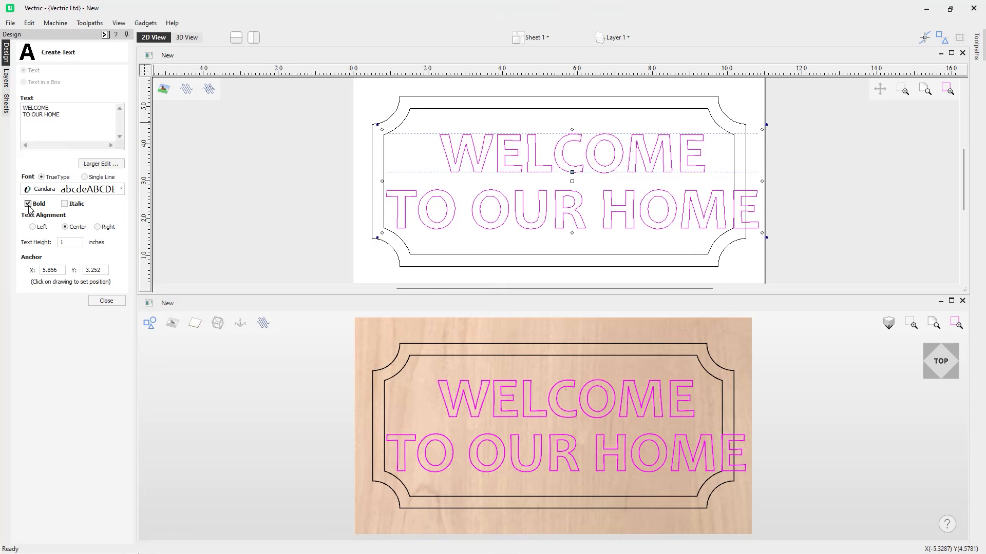
pyautogui.click(107, 301)
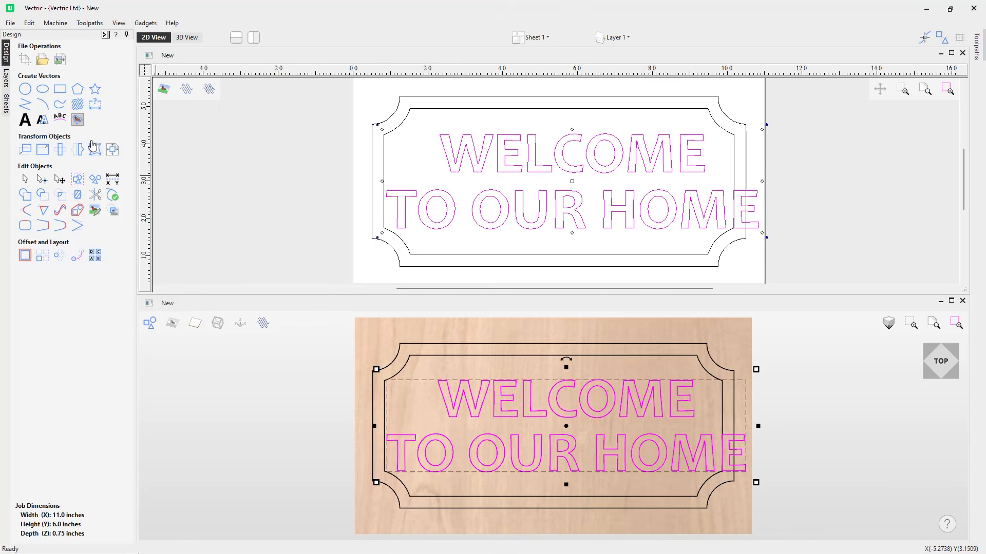
# Step: Center the two-line text on the material both horizontally and vertically
pyautogui.click(113, 150)
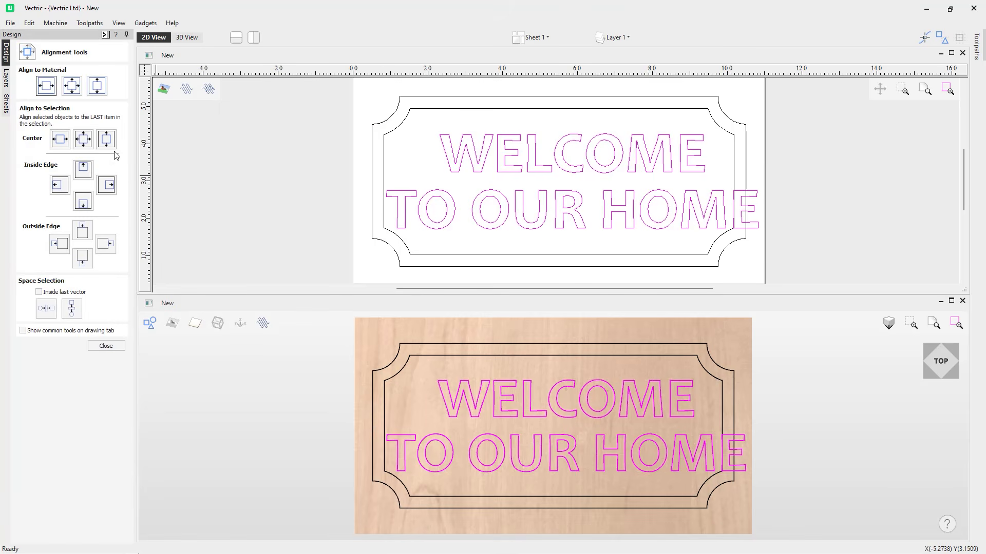
pyautogui.click(72, 87)
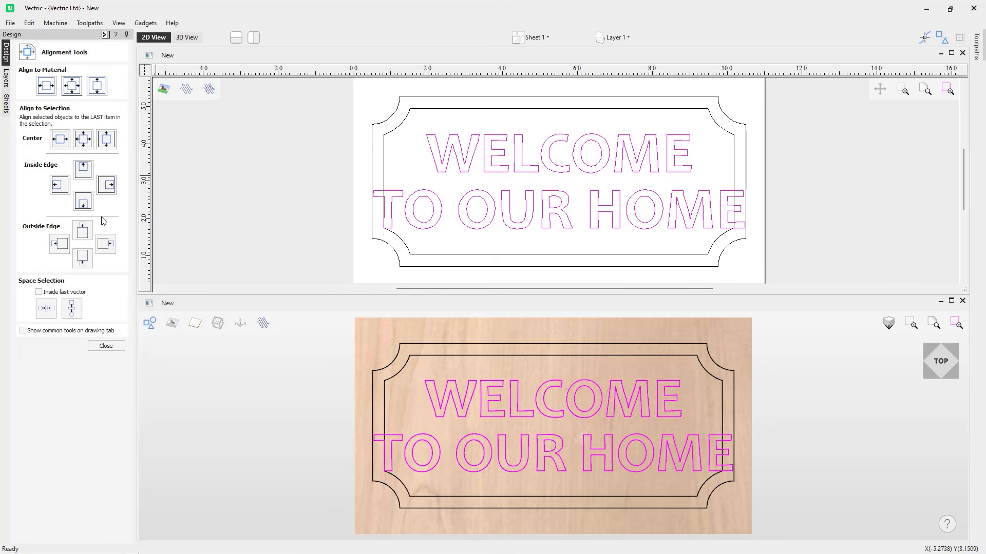
pyautogui.click(117, 345)
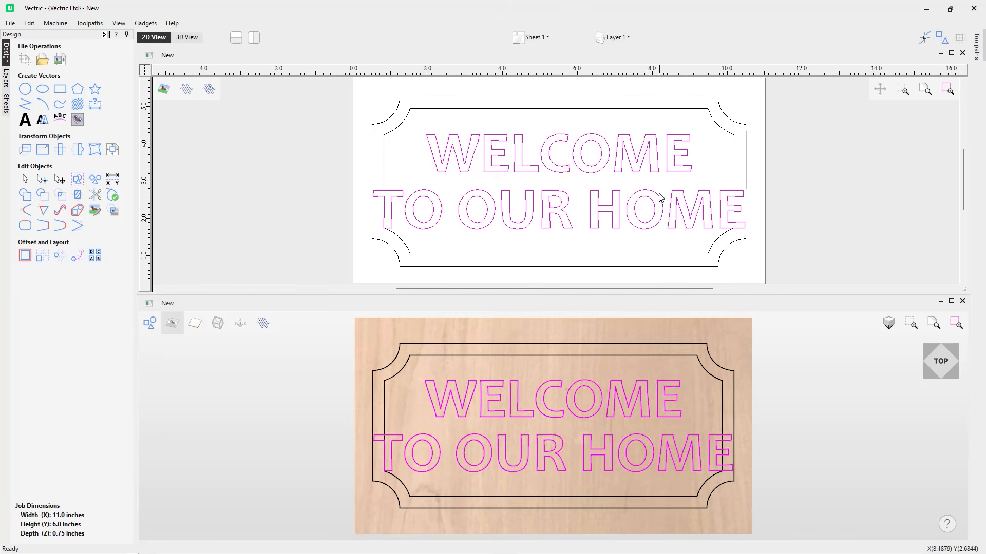
# Step: Convert the "WELCOME / TO OUR HOME" text object to vectors and deselect it
pyautogui.click(612, 210)
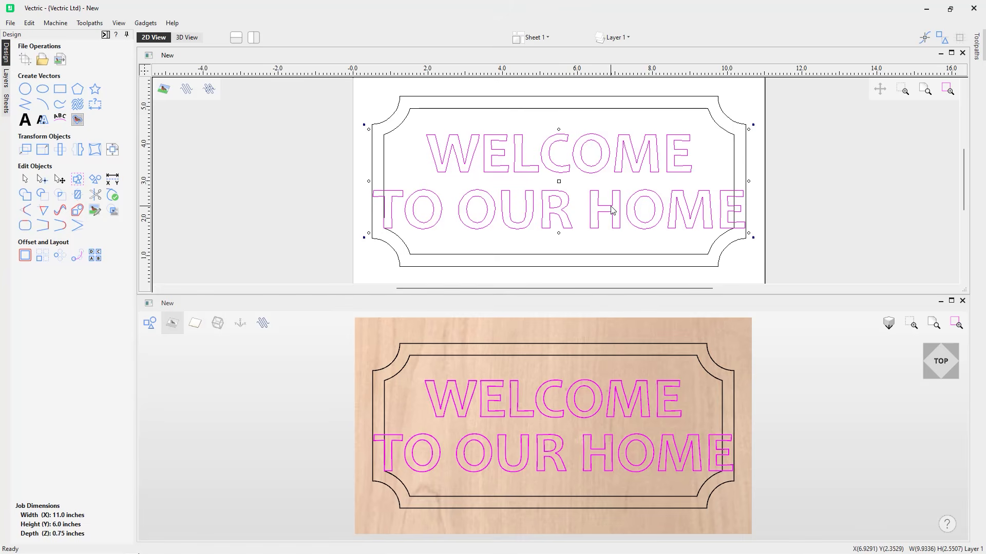
pyautogui.rightClick(611, 207)
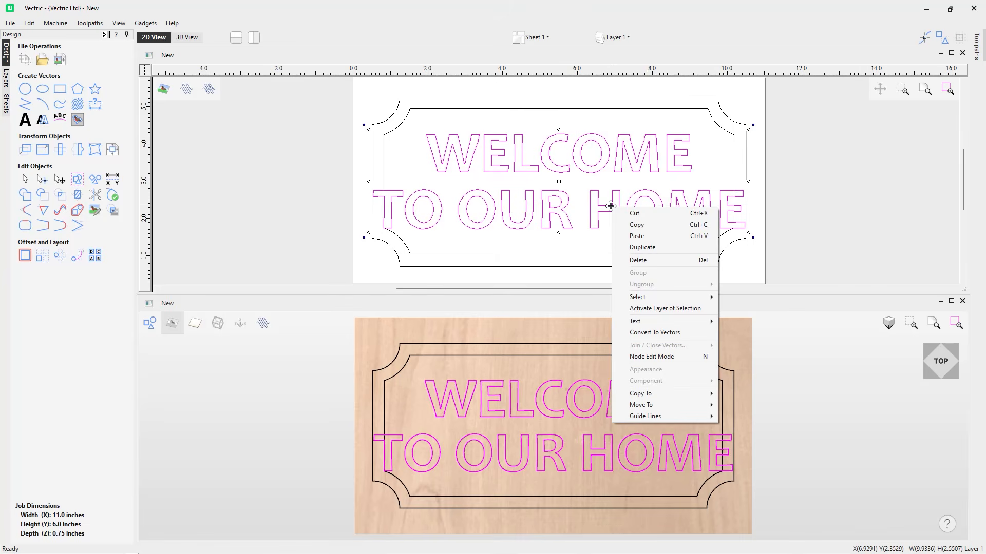
pyautogui.click(644, 336)
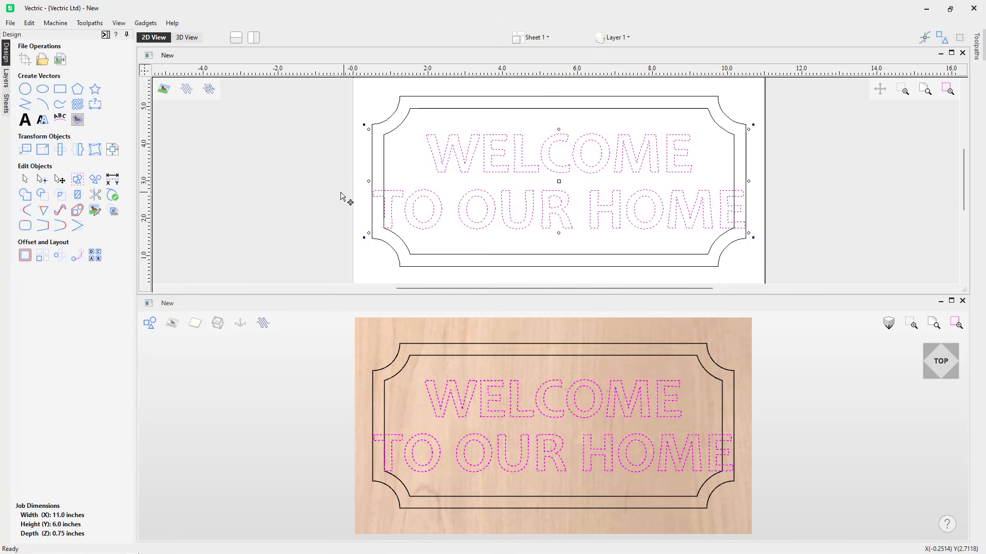
pyautogui.click(311, 199)
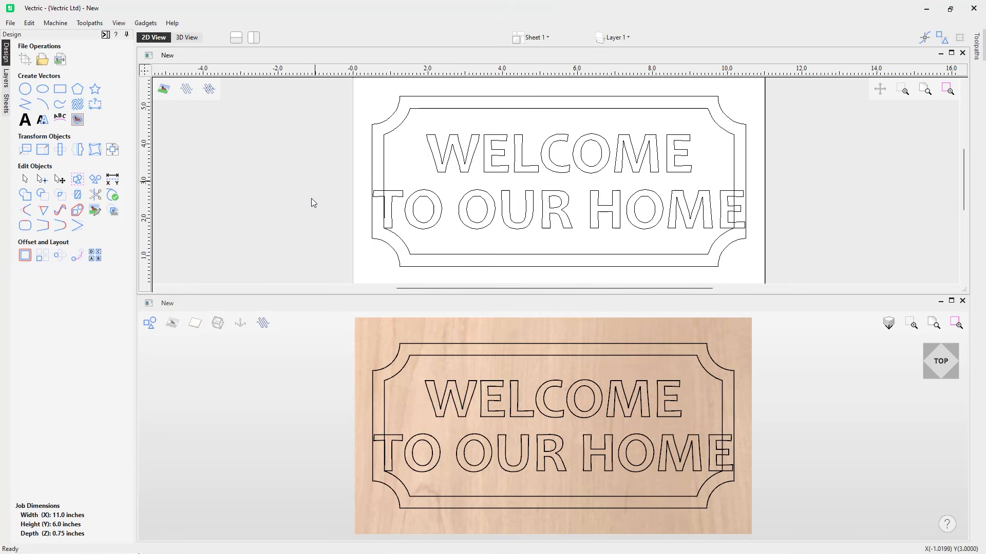
# Step: Check individual letter outlines in both text lines to see whether each can be selected separately
pyautogui.click(438, 169)
pyautogui.click(488, 166)
pyautogui.click(520, 162)
pyautogui.click(577, 165)
pyautogui.click(584, 161)
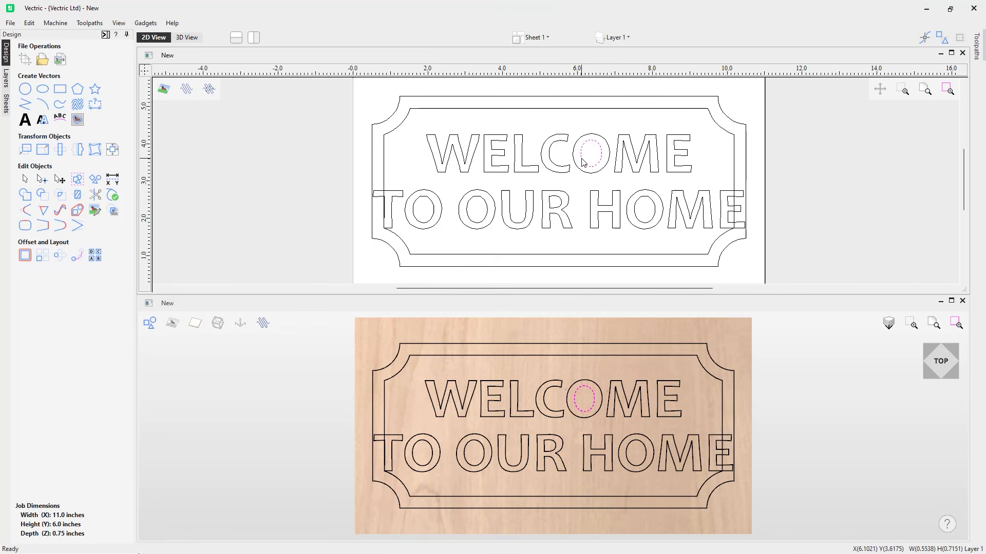
pyautogui.click(565, 209)
pyautogui.click(337, 139)
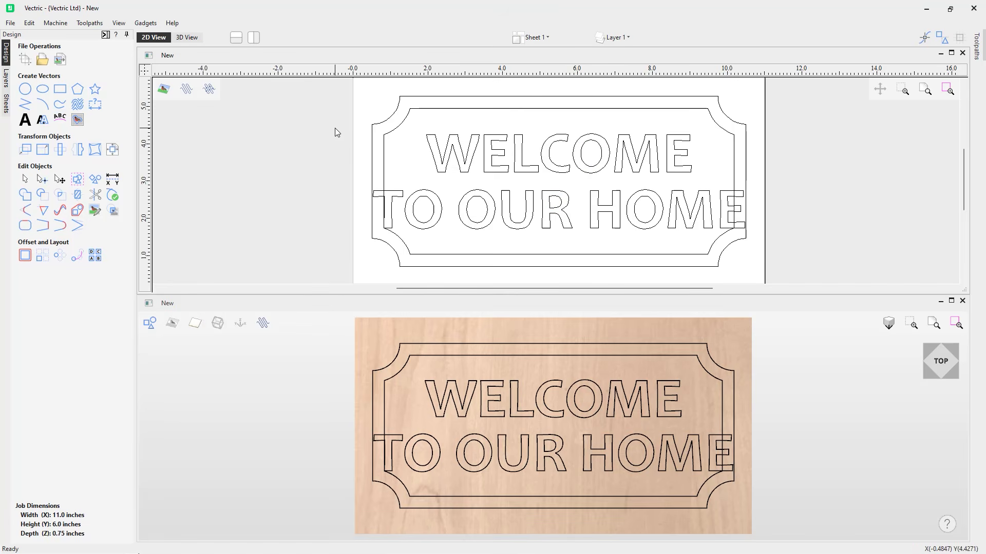
# Step: Group the WELCOME letters, and group the TO OUR HOME letters as a second group
pyautogui.moveTo(319, 102); pyautogui.dragTo(730, 182)
pyautogui.rightClick(652, 169)
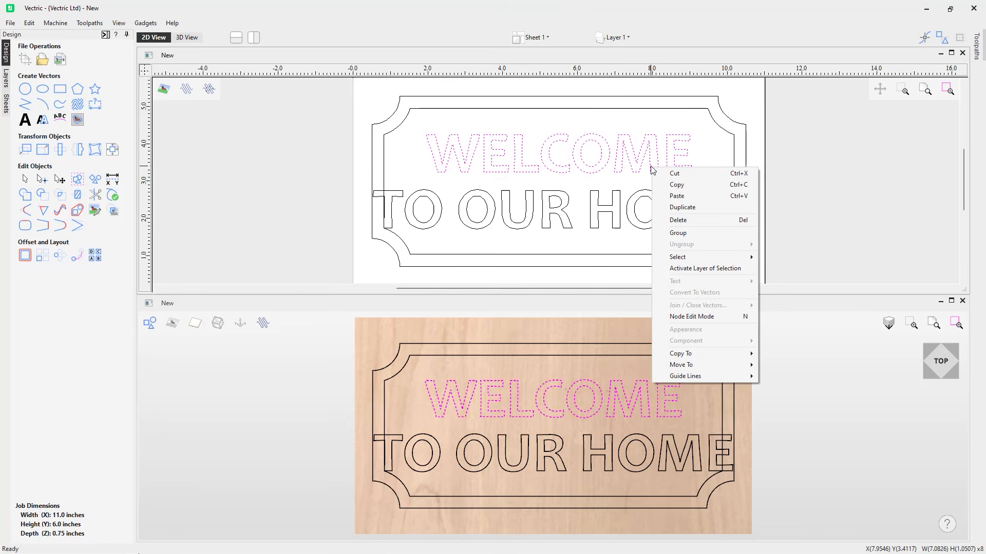
pyautogui.click(671, 233)
pyautogui.moveTo(318, 177); pyautogui.dragTo(772, 249)
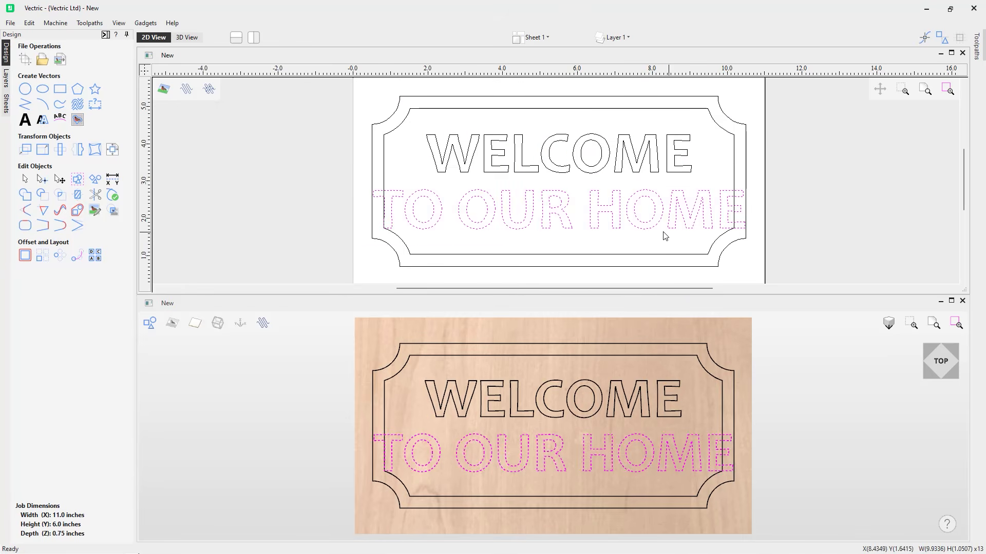
pyautogui.rightClick(655, 232)
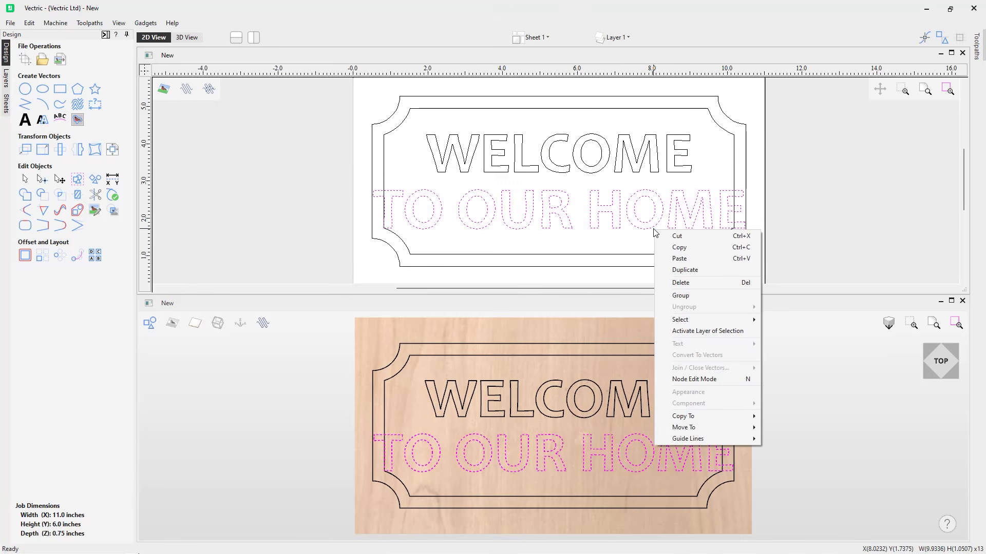
pyautogui.click(672, 295)
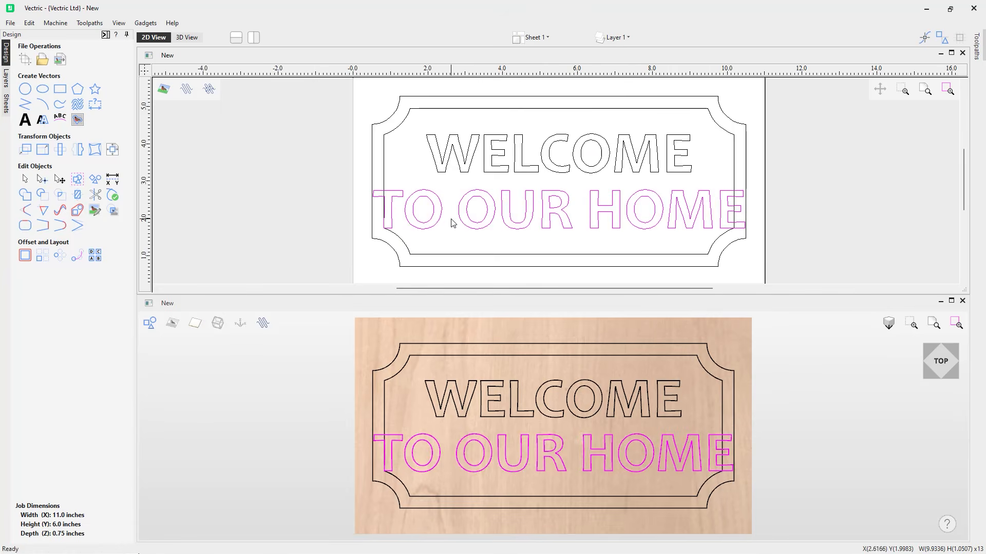
# Step: Scale the TO OUR HOME group down about its center to about 7.18 inches wide, roughly matching WELCOME's width
pyautogui.click(439, 226)
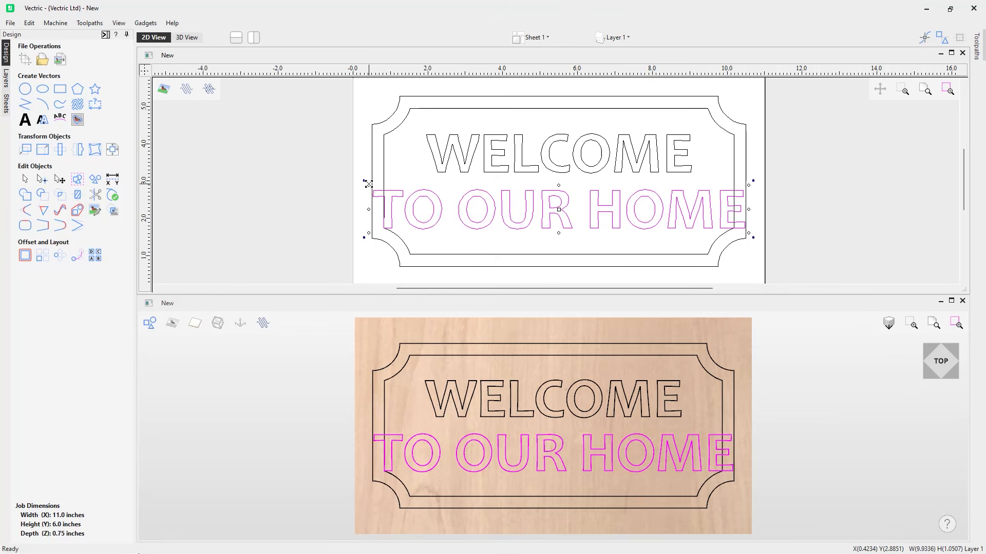
pyautogui.moveTo(368, 184)
pyautogui.mouseDown()
pyautogui.moveTo(331, 182)
pyautogui.moveTo(379, 194)
pyautogui.mouseUp()
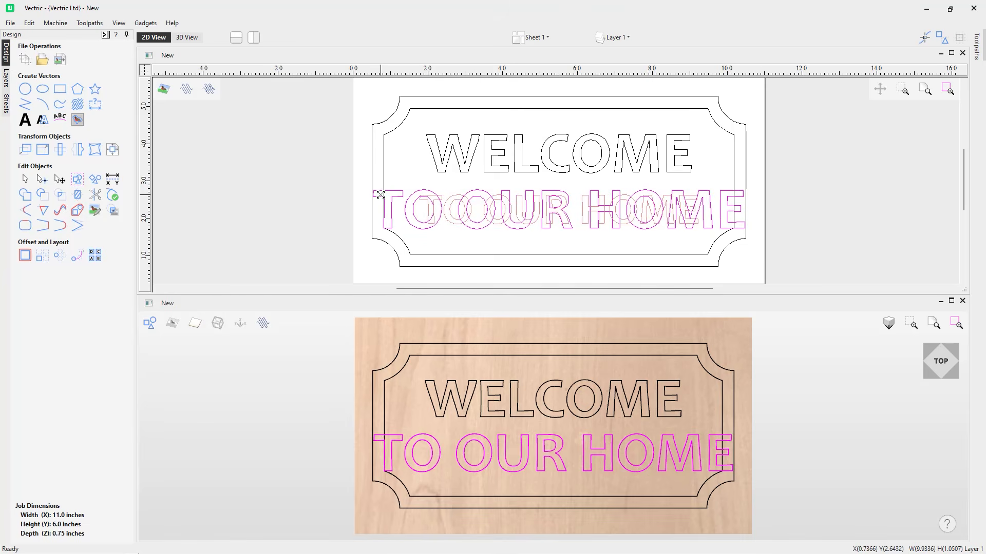
pyautogui.moveTo(380, 194); pyautogui.dragTo(379, 196)
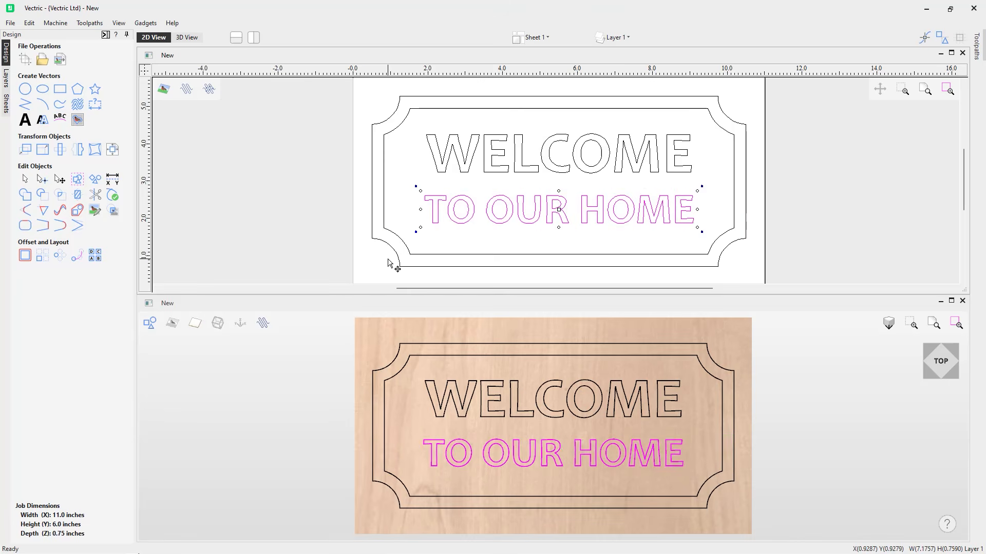
# Step: Nudge the TO OUR HOME group upward until it sits just beneath WELCOME
pyautogui.press('Up')
pyautogui.press('Up')
pyautogui.press('Up')
pyautogui.press('Up')
pyautogui.press('Up')
pyautogui.press('Up')
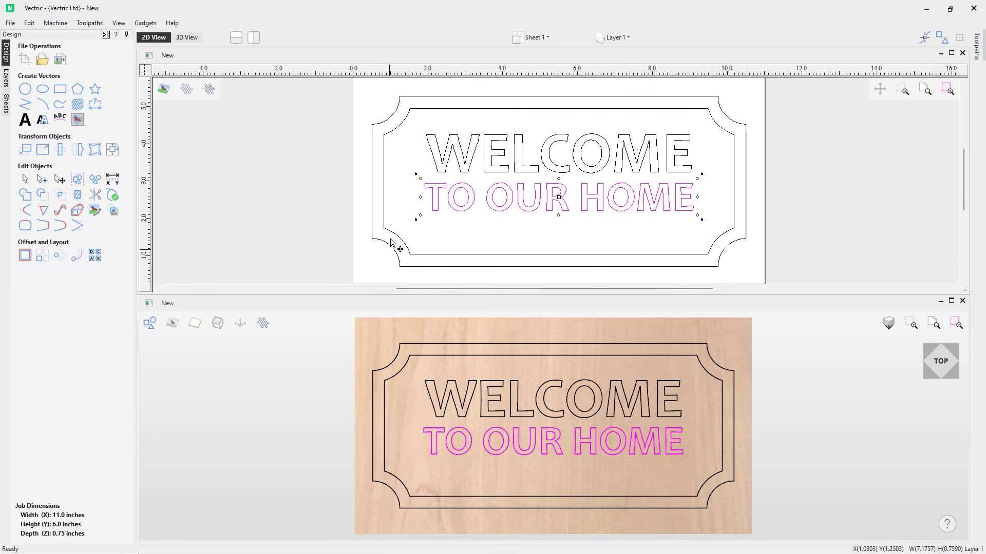
# Step: Group the WELCOME and TO OUR HOME lines together into one group
pyautogui.moveTo(333, 107); pyautogui.dragTo(707, 228)
pyautogui.rightClick(671, 210)
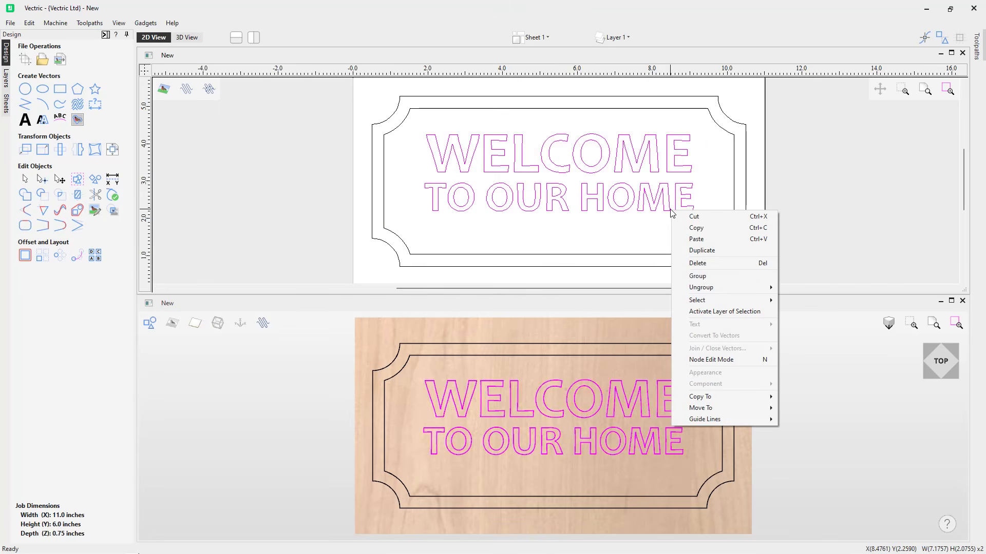
pyautogui.click(688, 275)
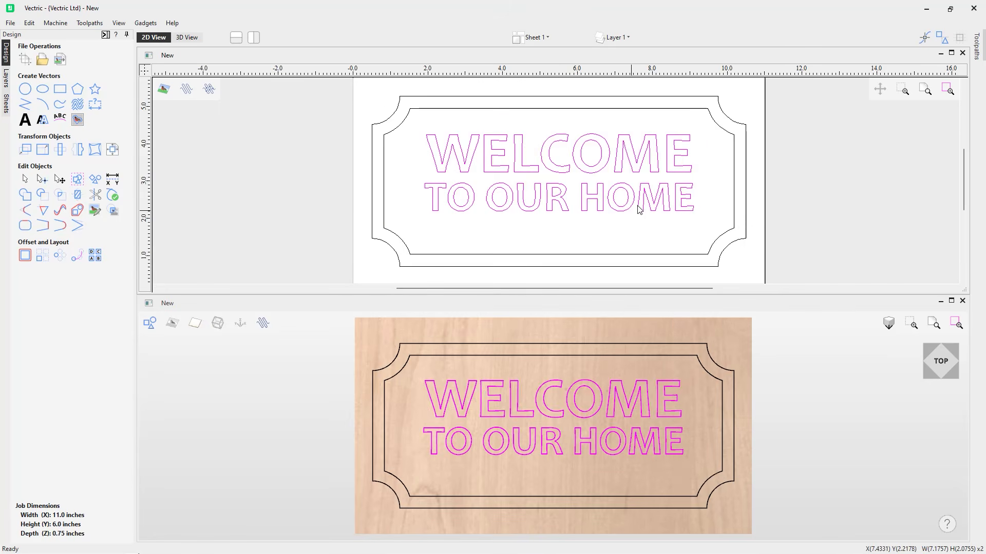
pyautogui.click(806, 207)
pyautogui.click(688, 208)
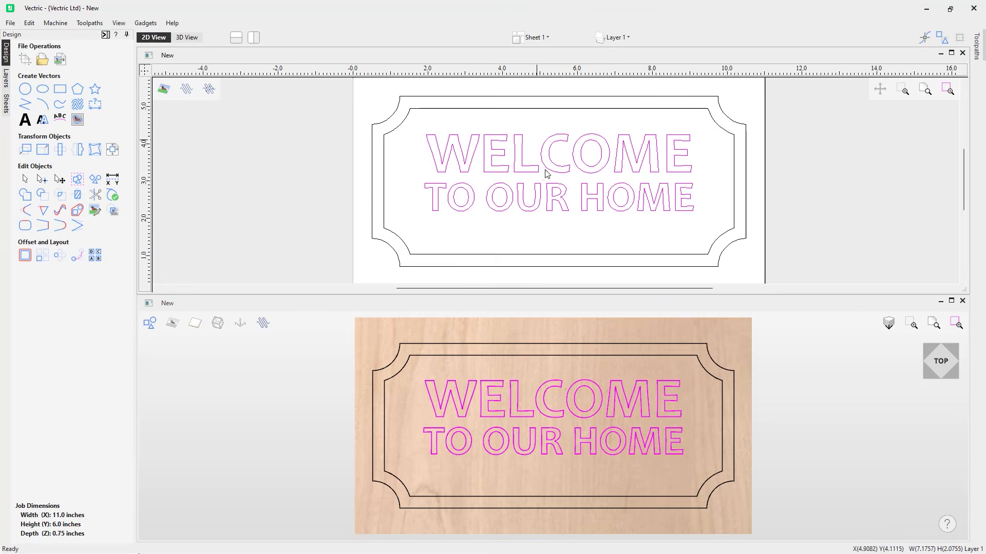
# Step: Center the combined text group on the material in both directions
pyautogui.click(562, 170)
pyautogui.click(112, 149)
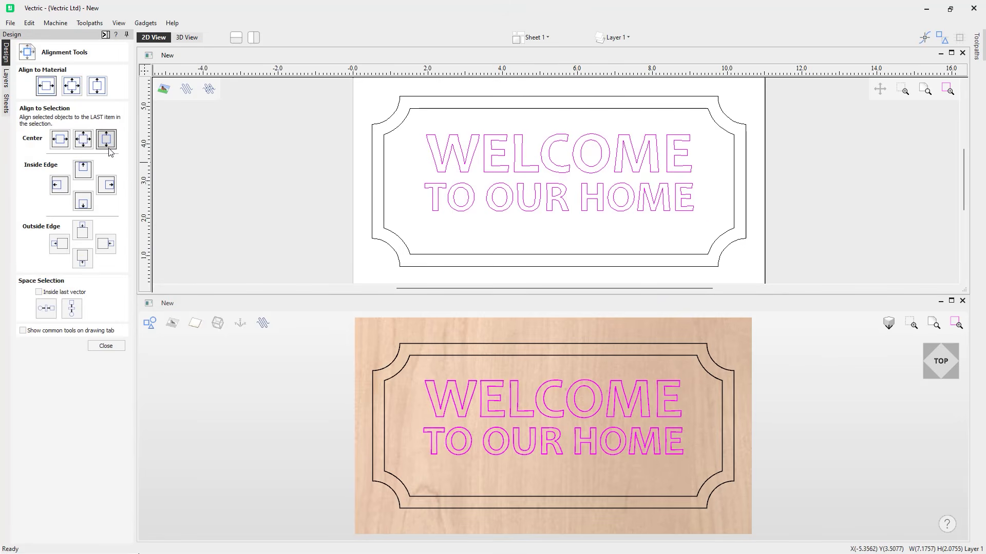
pyautogui.click(72, 89)
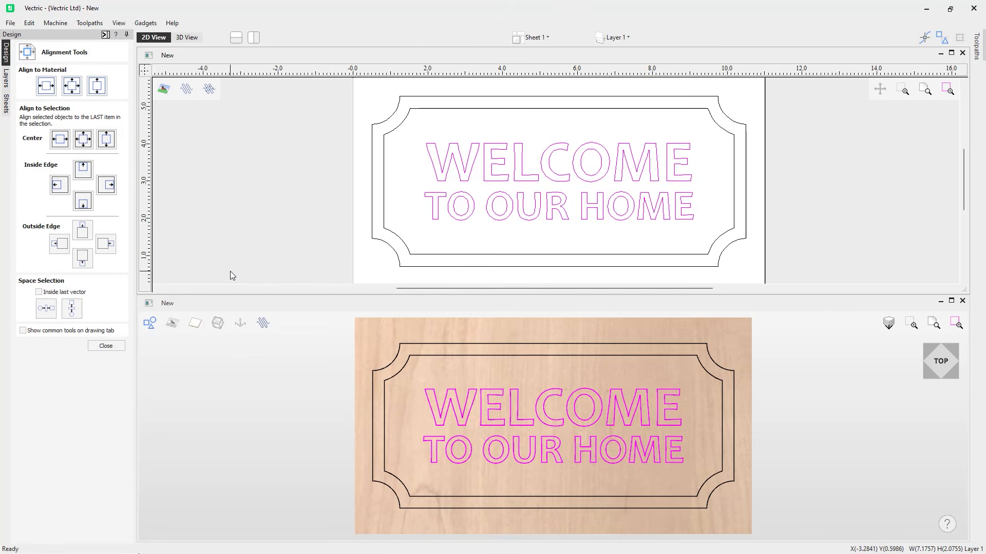
pyautogui.press('Escape')
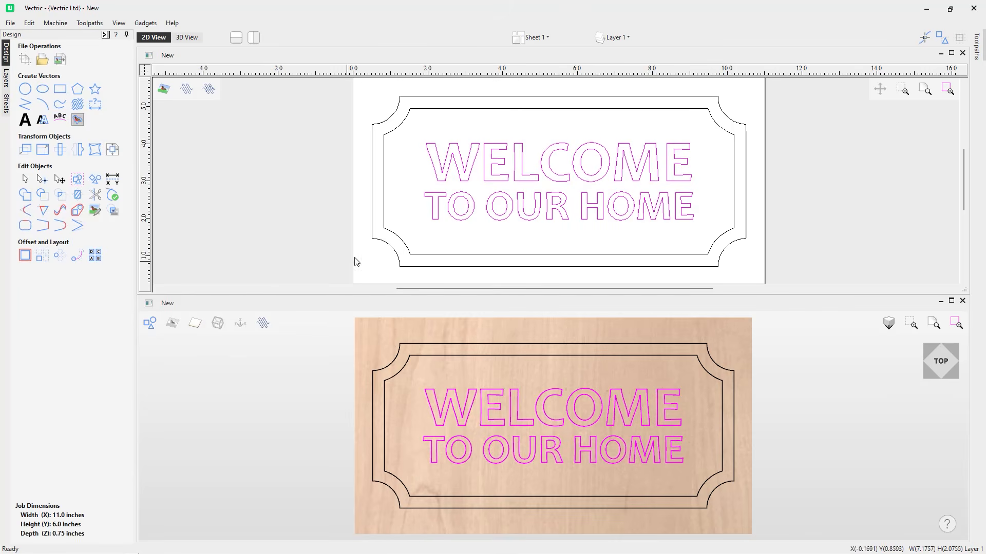
# Step: Enlarge the combined text group about its center to about 8.35 inches wide, keeping it inside the inner border
pyautogui.click(468, 218)
pyautogui.moveTo(697, 138); pyautogui.dragTo(699, 136)
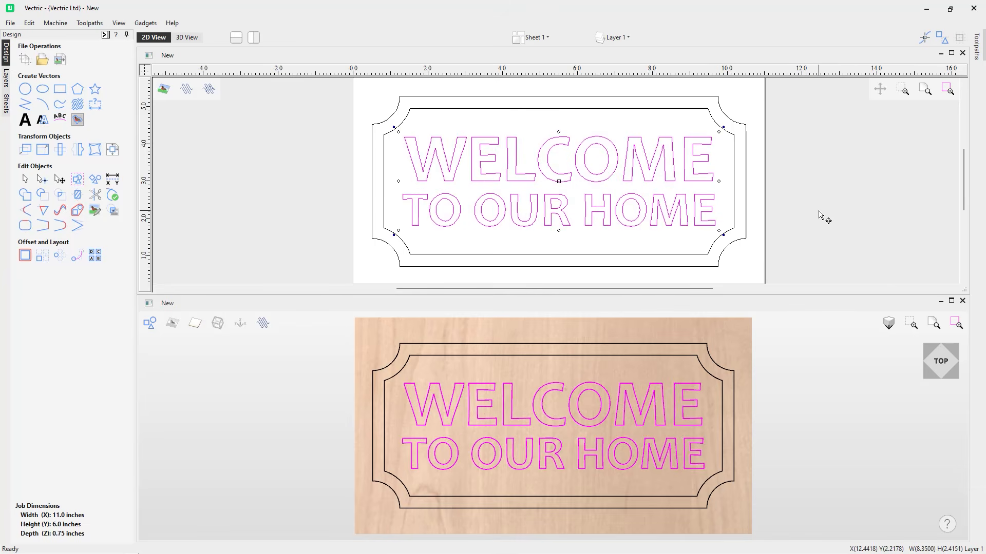
pyautogui.click(820, 216)
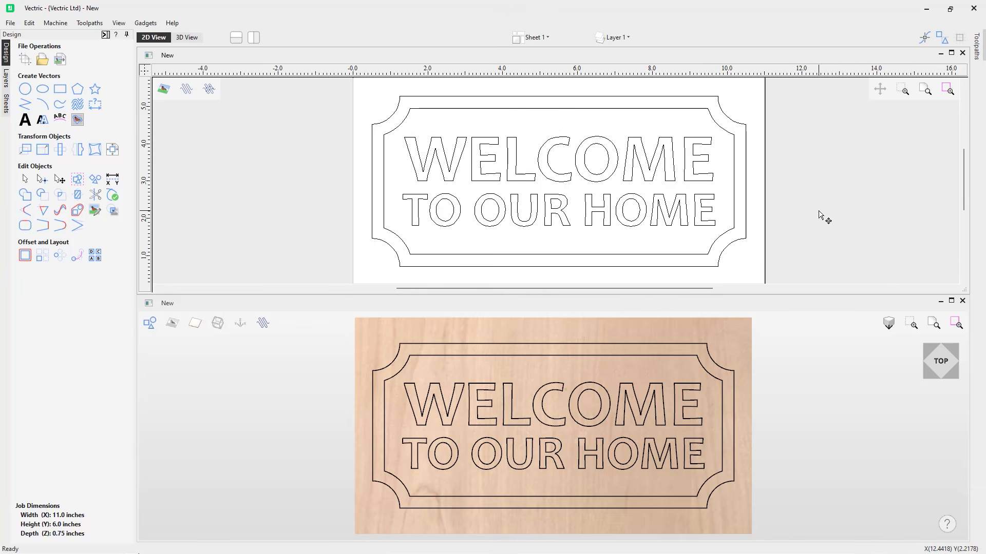
# Step: Maximize the 3D view and change the outer border rectangle's corner type to Square
pyautogui.click(951, 301)
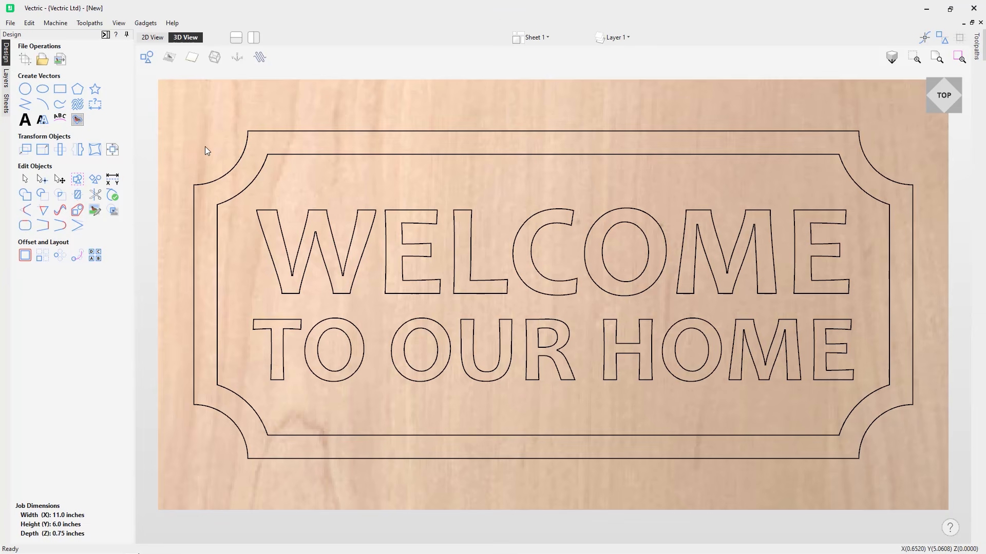
pyautogui.click(212, 180)
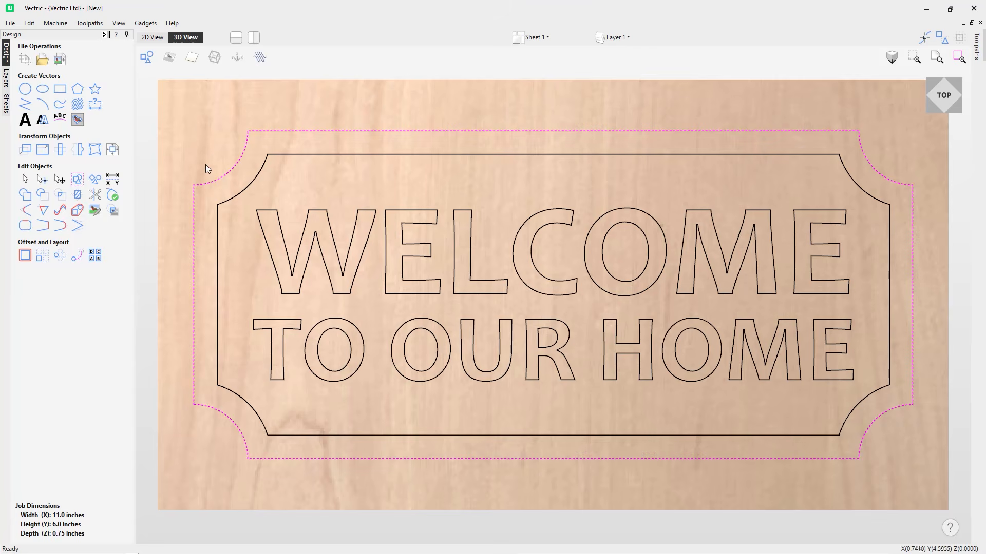
pyautogui.click(60, 89)
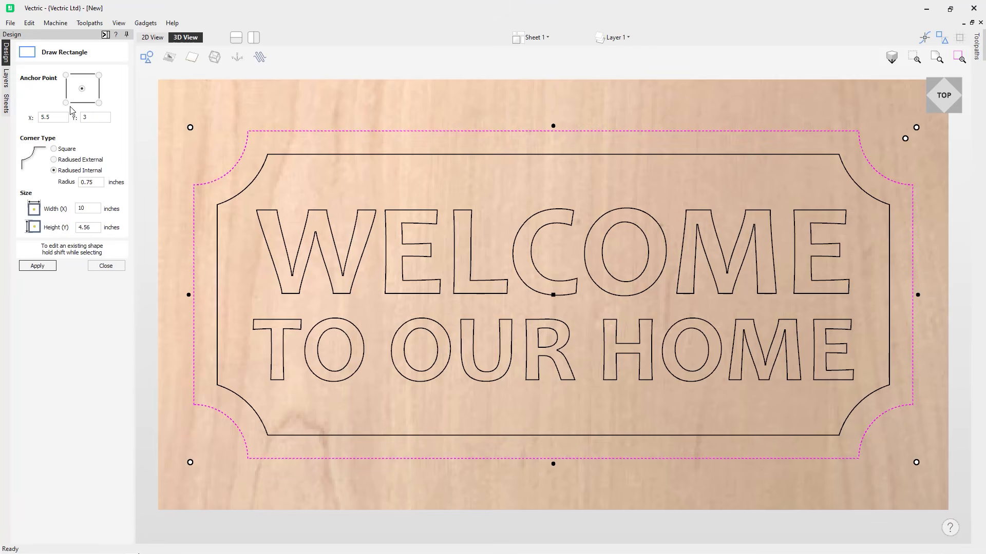
pyautogui.click(54, 148)
pyautogui.click(38, 266)
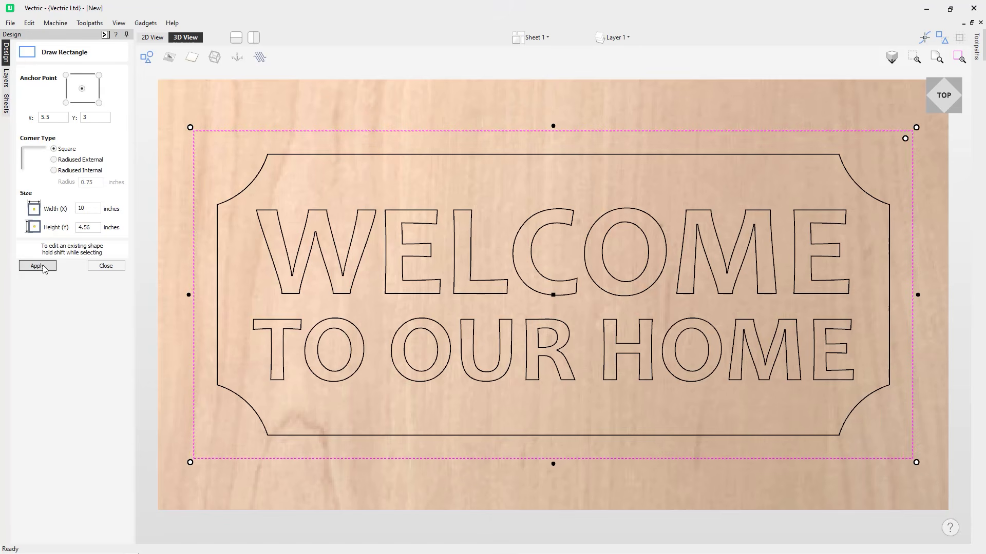
pyautogui.click(105, 266)
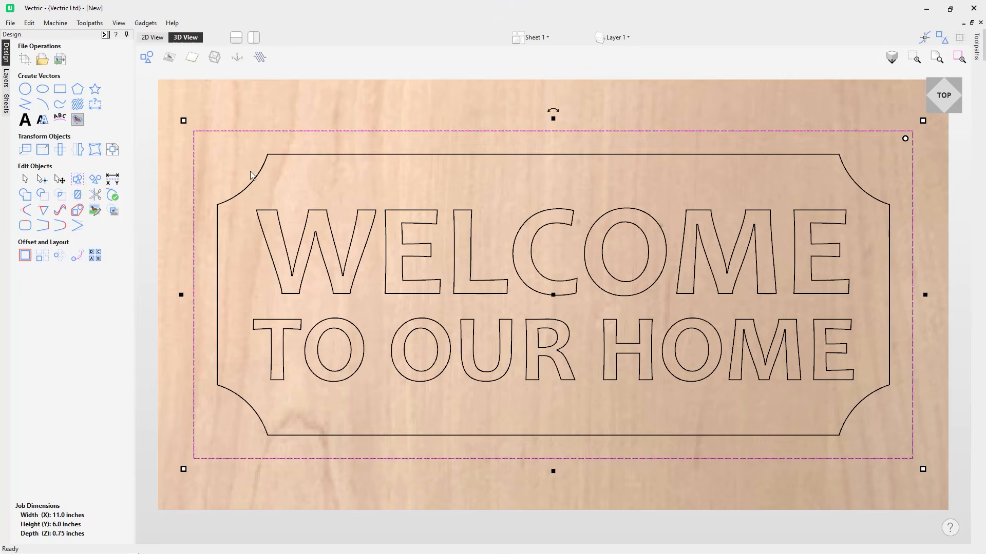
# Step: Draw a 0.125-inch diameter circle centered at X 0.825, Y 4.955 in the upper-left corner of the border
pyautogui.click(26, 90)
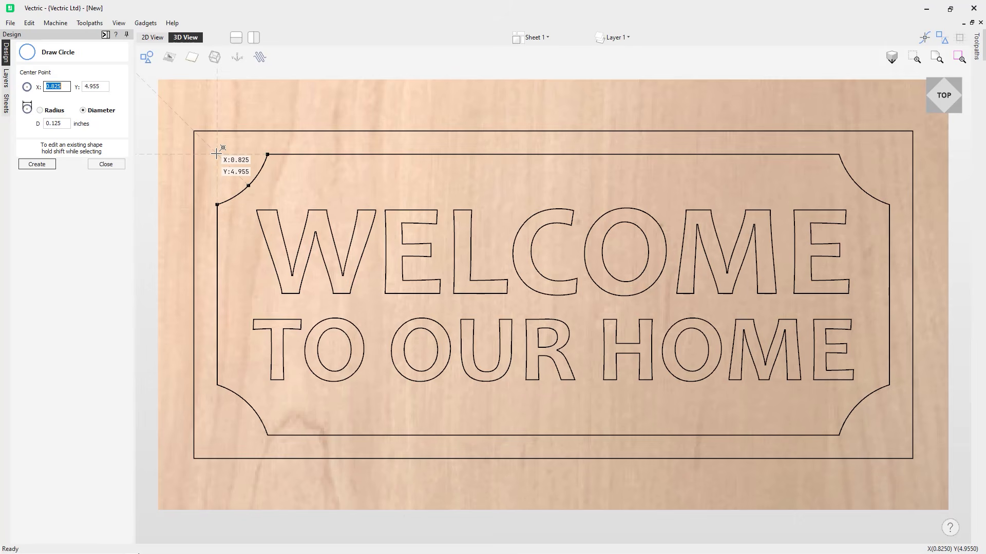
pyautogui.click(217, 154)
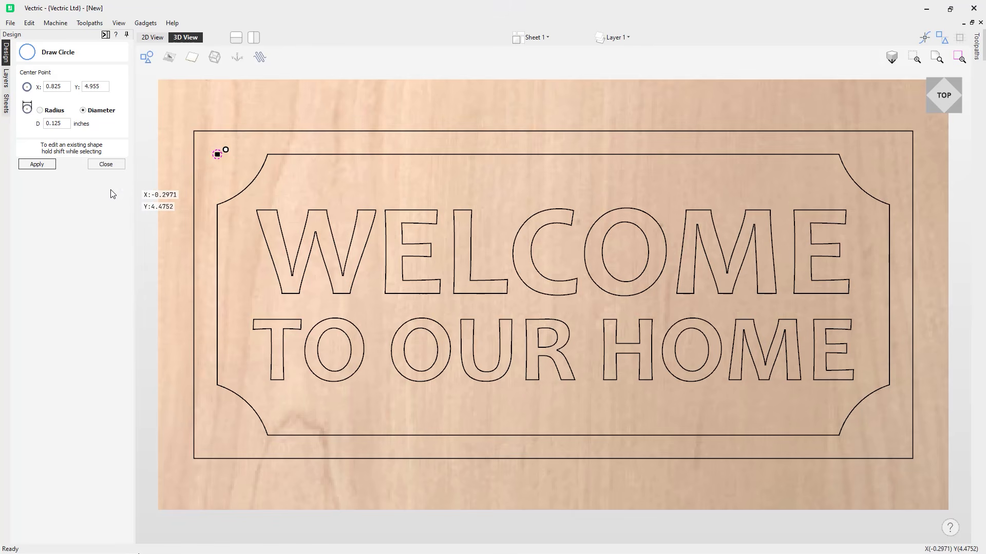
pyautogui.click(108, 164)
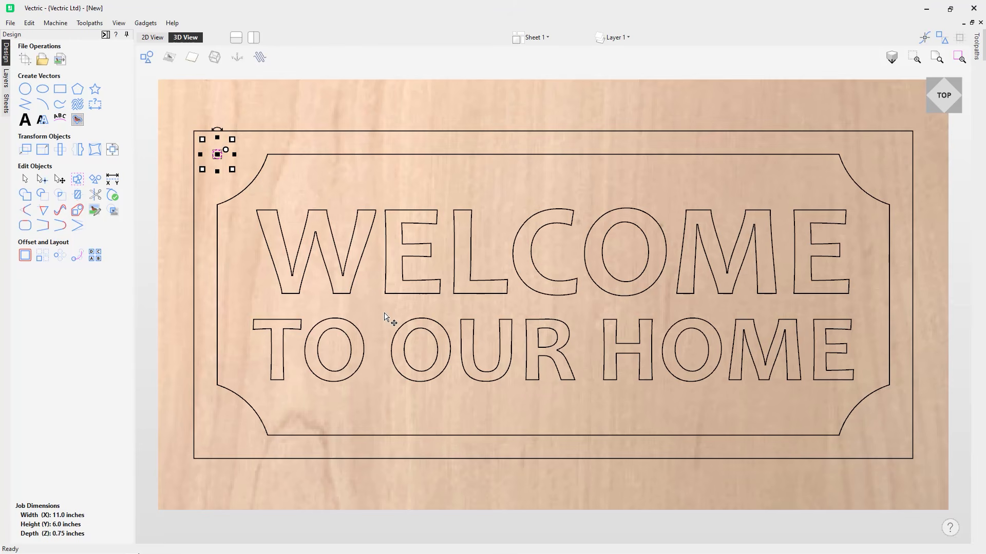
# Step: Mirror copies of the upper-left circle about the job center, horizontally and vertically, to place circles in the other three corners
pyautogui.click(77, 149)
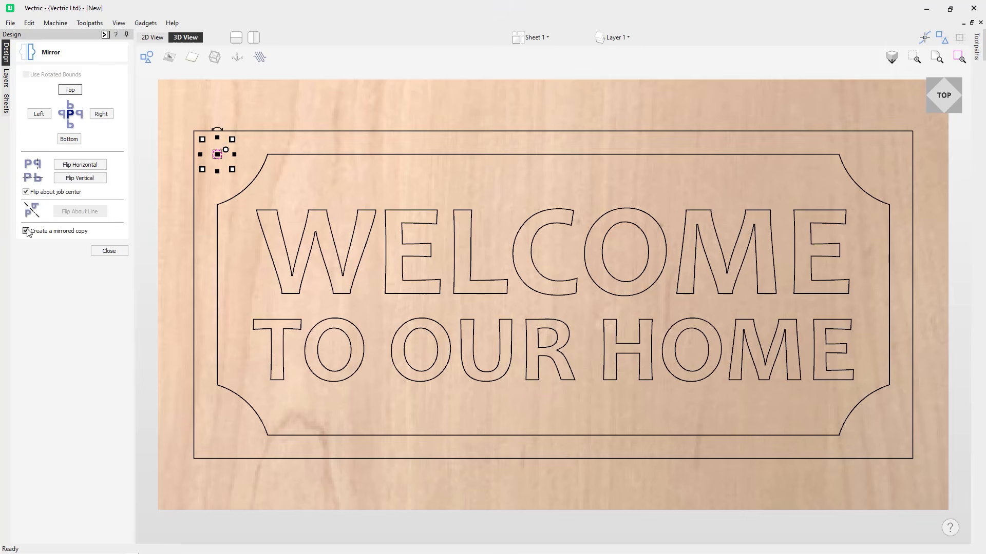
pyautogui.click(74, 166)
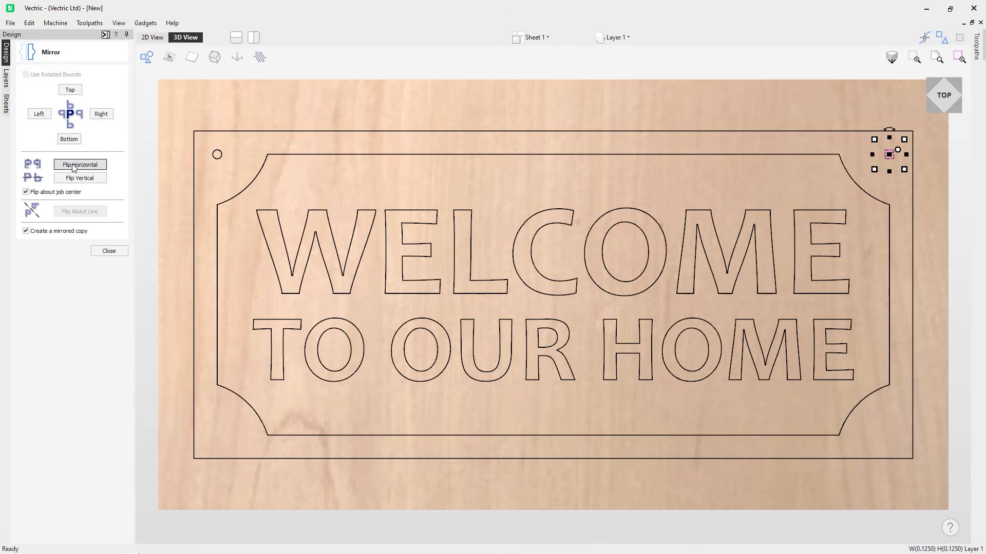
pyautogui.keyDown('shift'); pyautogui.click(220, 158); pyautogui.keyUp('shift')
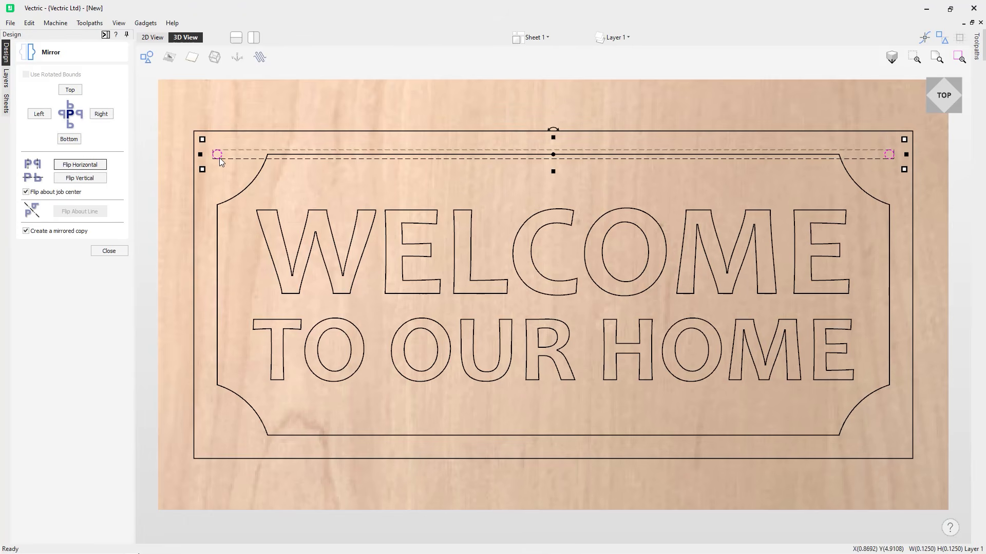
pyautogui.click(86, 180)
pyautogui.click(109, 250)
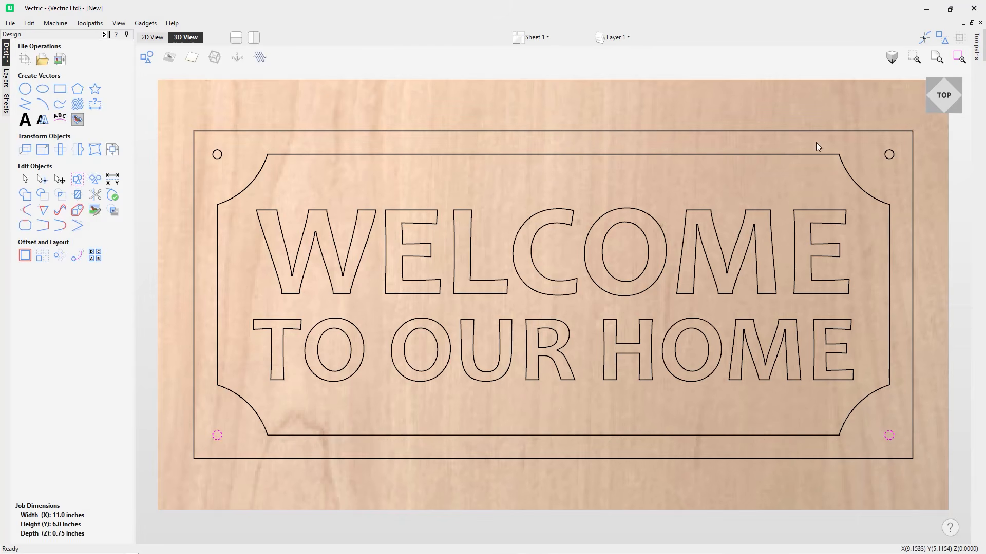
# Step: Switch to the toolpath layout and review the material setup, accepting its settings
pyautogui.click(954, 227)
pyautogui.click(105, 35)
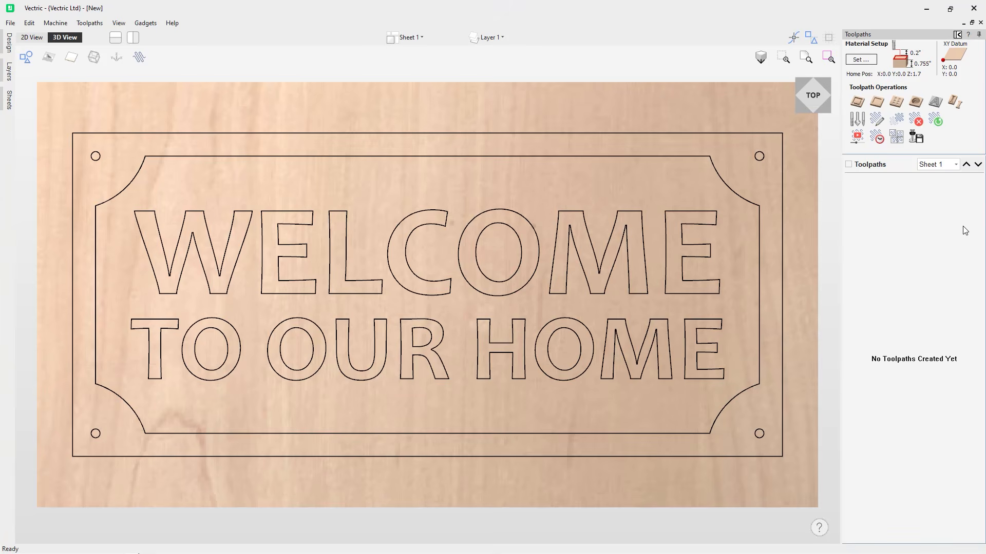
pyautogui.click(861, 60)
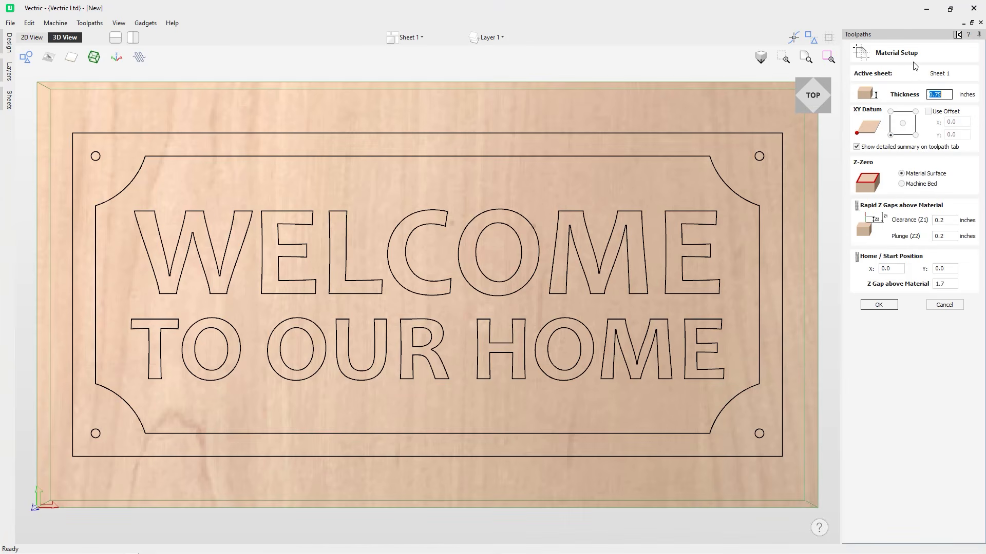
pyautogui.click(943, 95)
pyautogui.click(884, 308)
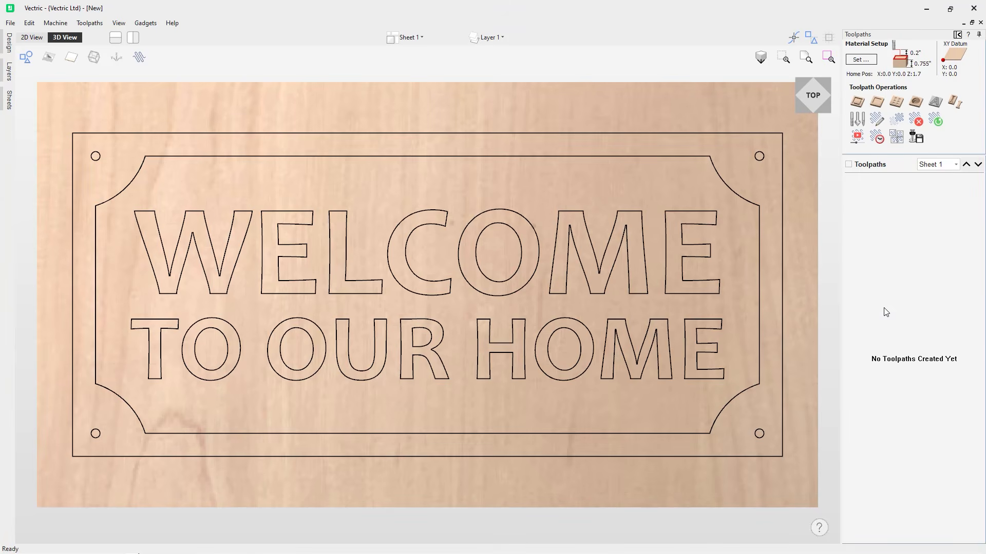
# Step: Start a pocket toolpath on the inner border, text and corner circles, and assign the Imperial End Mill (1/8") from the tool database
pyautogui.click(878, 103)
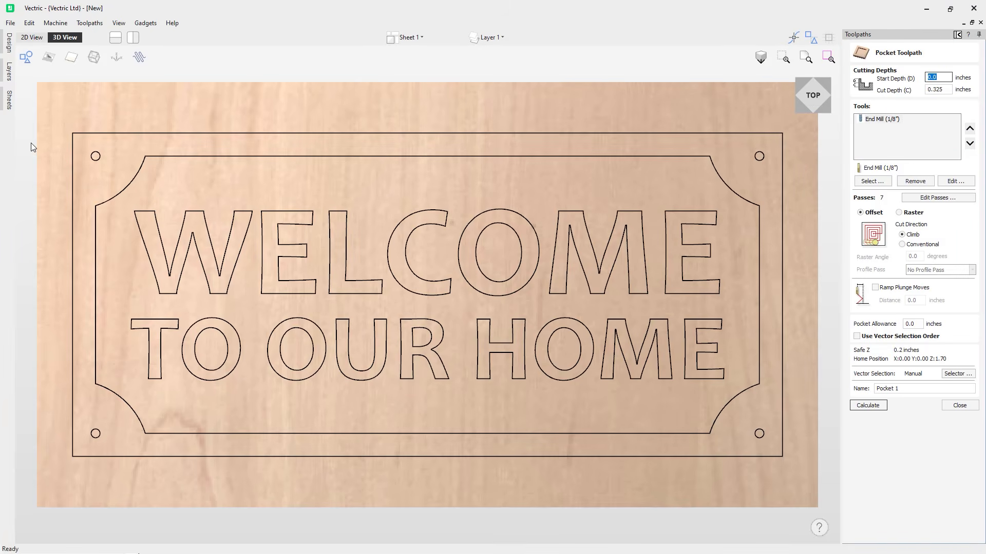
pyautogui.moveTo(29, 144); pyautogui.dragTo(813, 452)
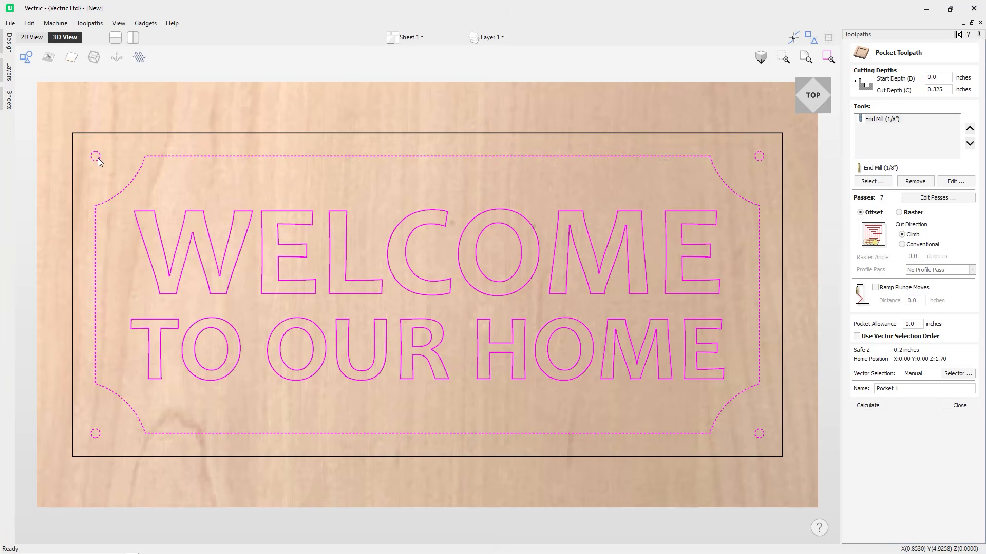
pyautogui.click(872, 121)
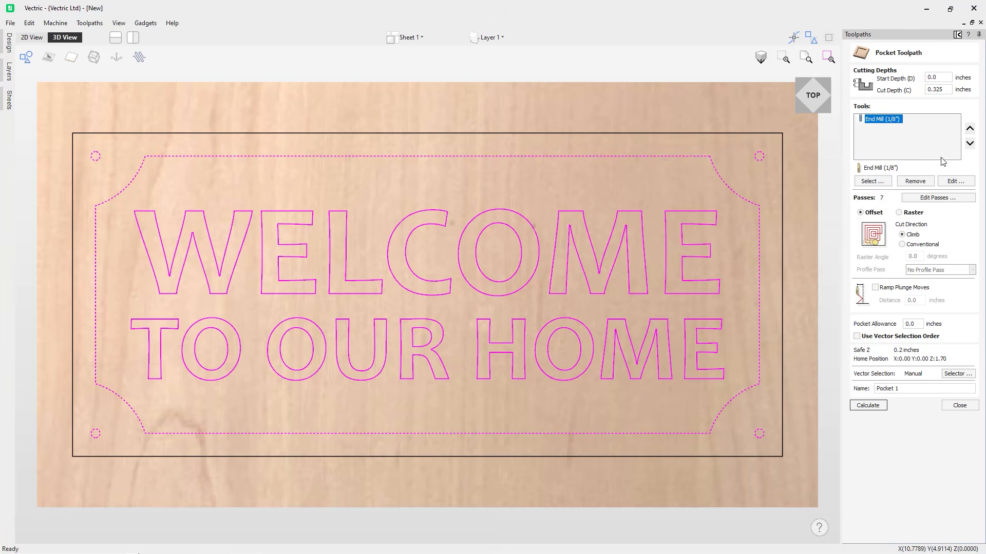
pyautogui.click(915, 182)
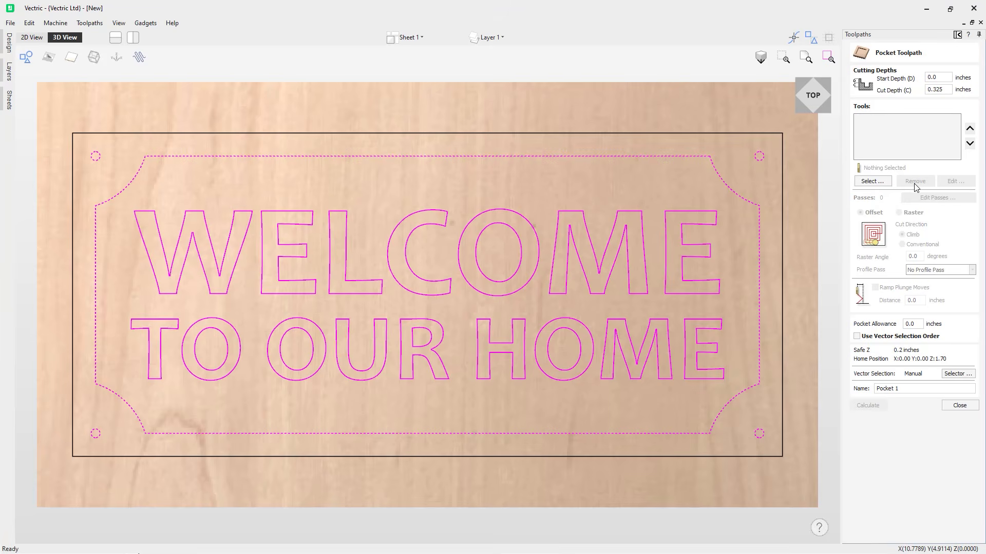
pyautogui.click(872, 181)
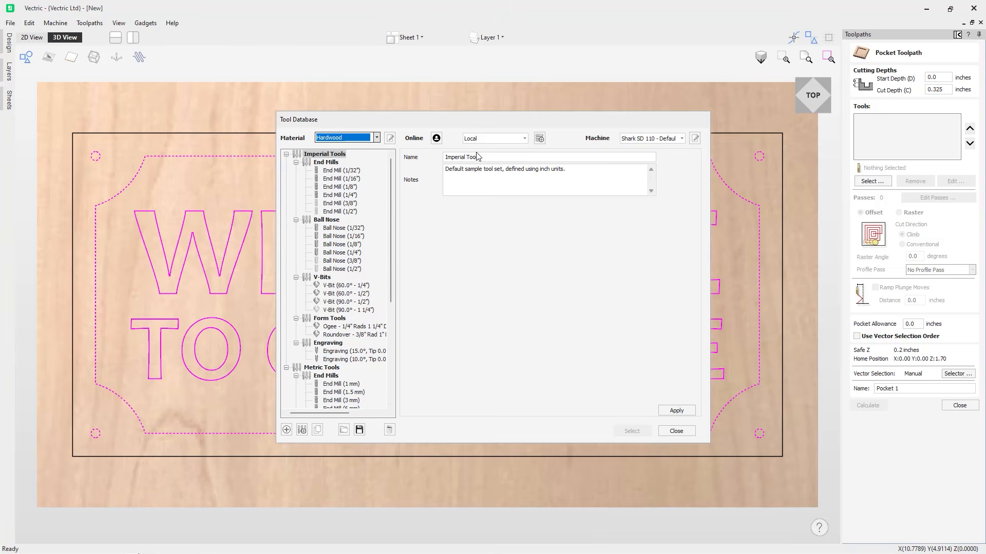
pyautogui.click(347, 188)
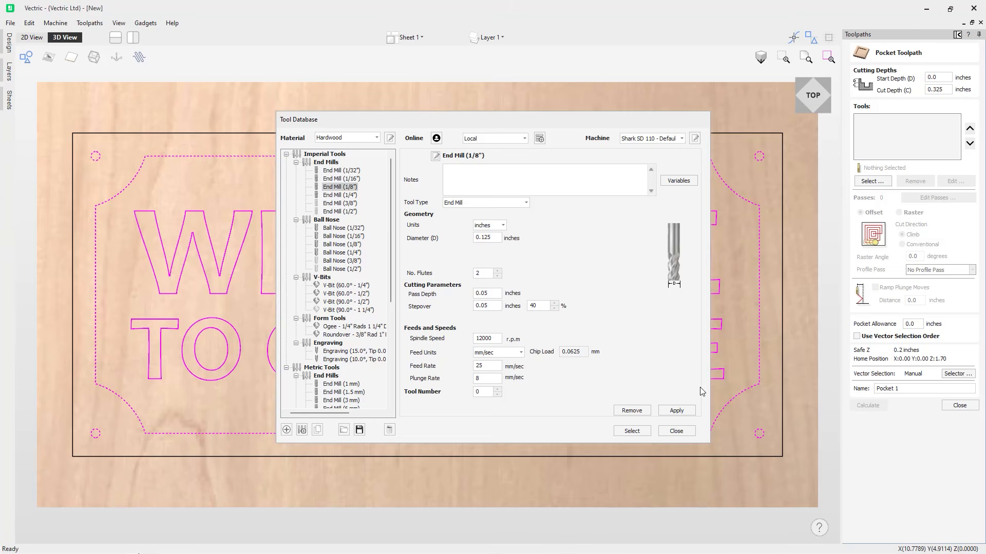
pyautogui.click(632, 432)
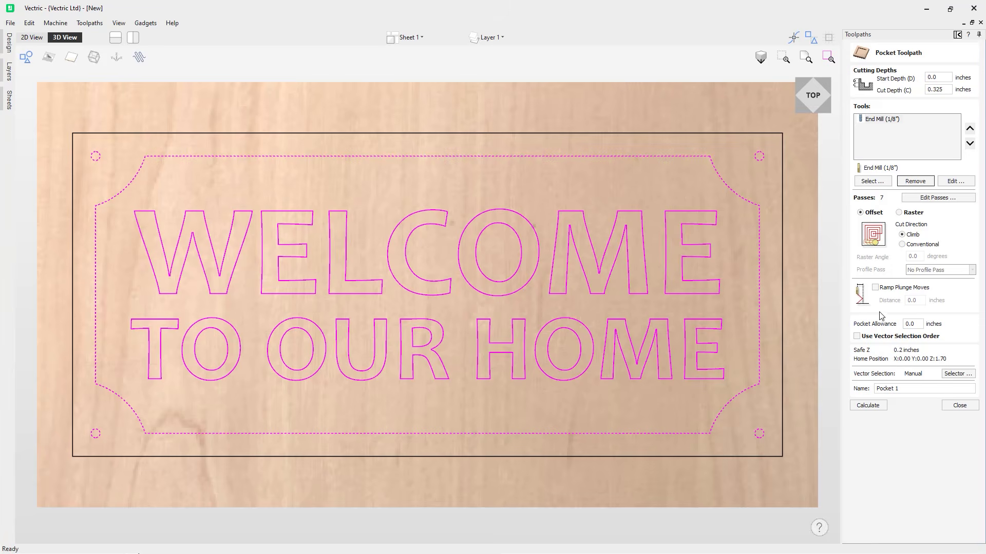
# Step: Name the pocket toolpath Pocket and calculate it
pyautogui.doubleClick(896, 388)
pyautogui.press('BackSpace')
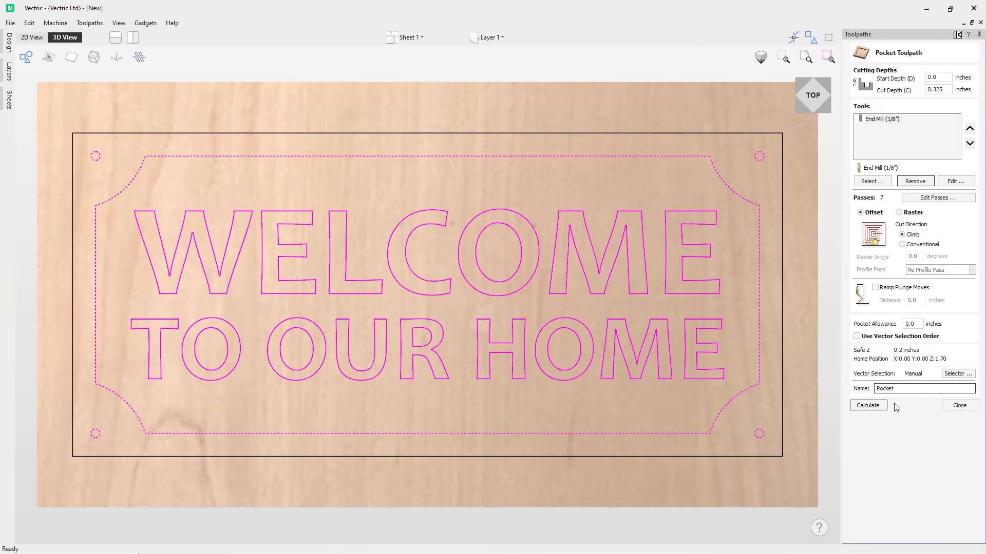
pyautogui.click(868, 405)
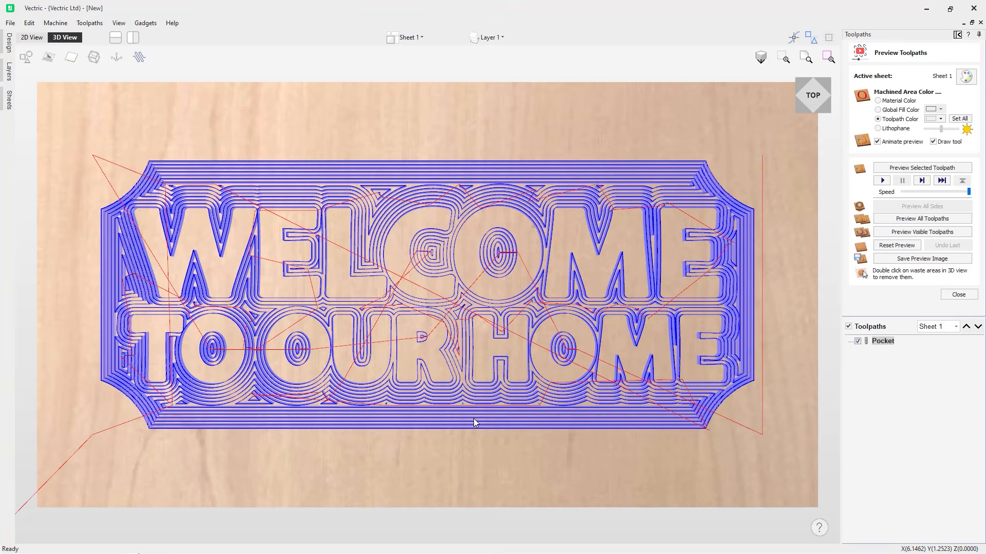
# Step: Preview the pocket toolpath's cut, inspect it from an angle and from above, and leave the preview
pyautogui.click(897, 232)
pyautogui.moveTo(431, 468); pyautogui.dragTo(505, 386)
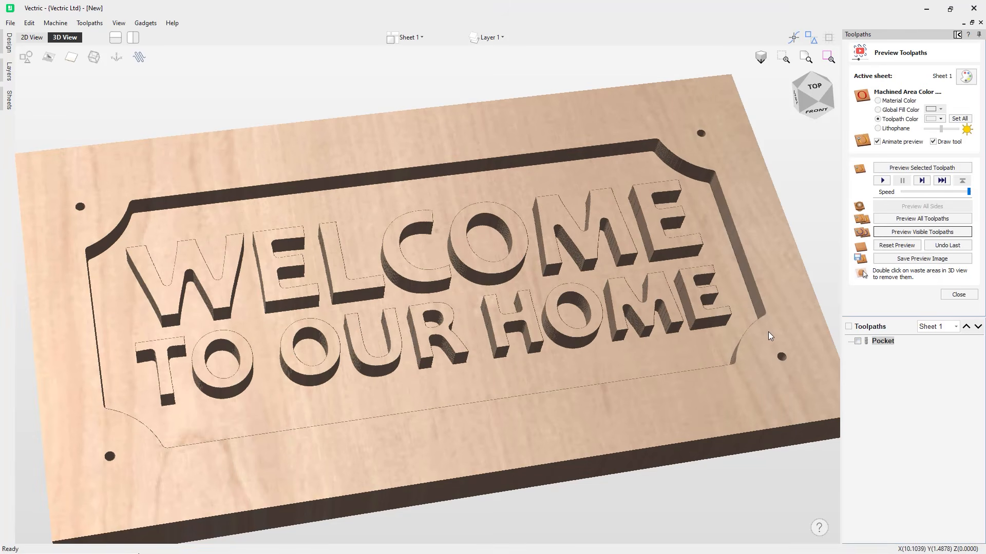
pyautogui.click(813, 95)
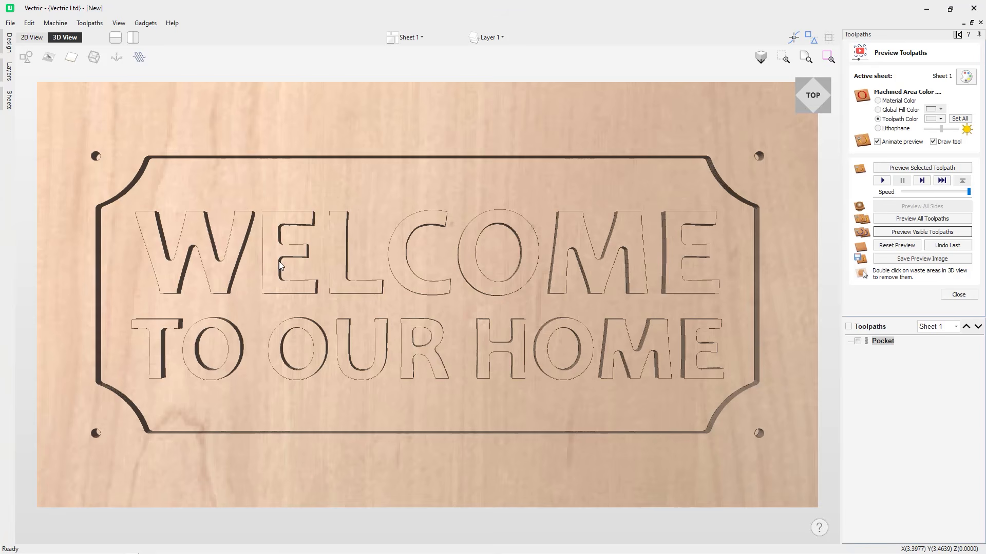
pyautogui.click(958, 295)
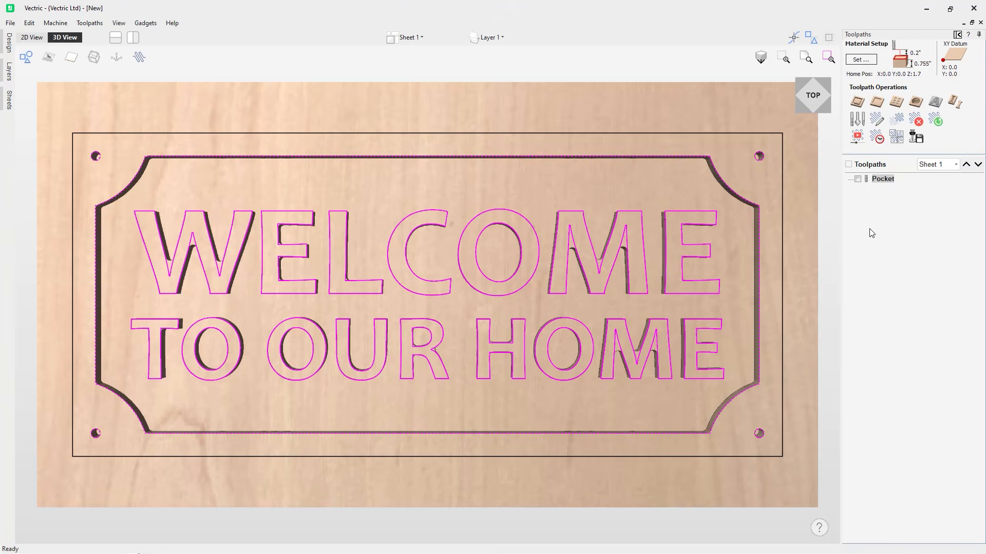
# Step: Start a 2D profile toolpath on the outer border rectangle with a cut depth of 0.755 inches
pyautogui.click(781, 209)
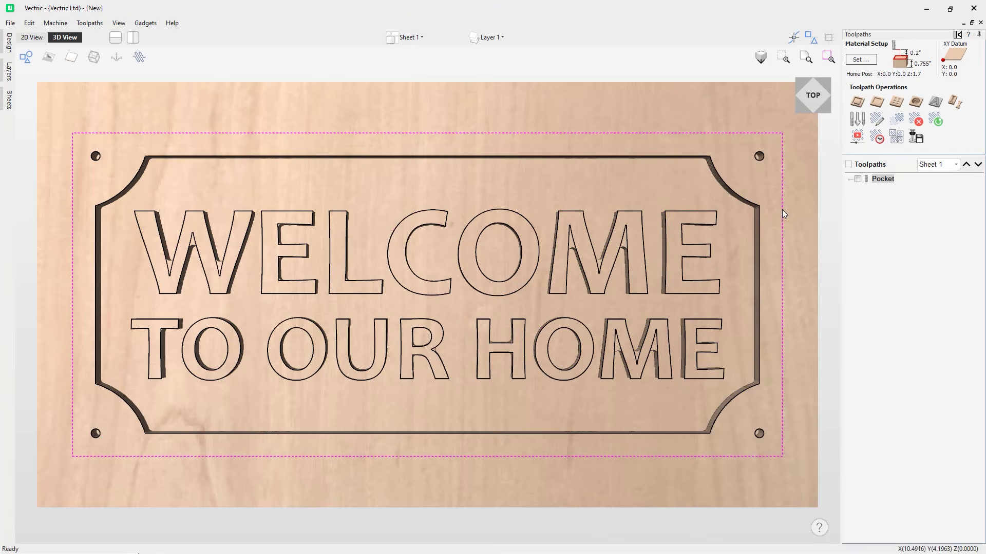
pyautogui.click(859, 104)
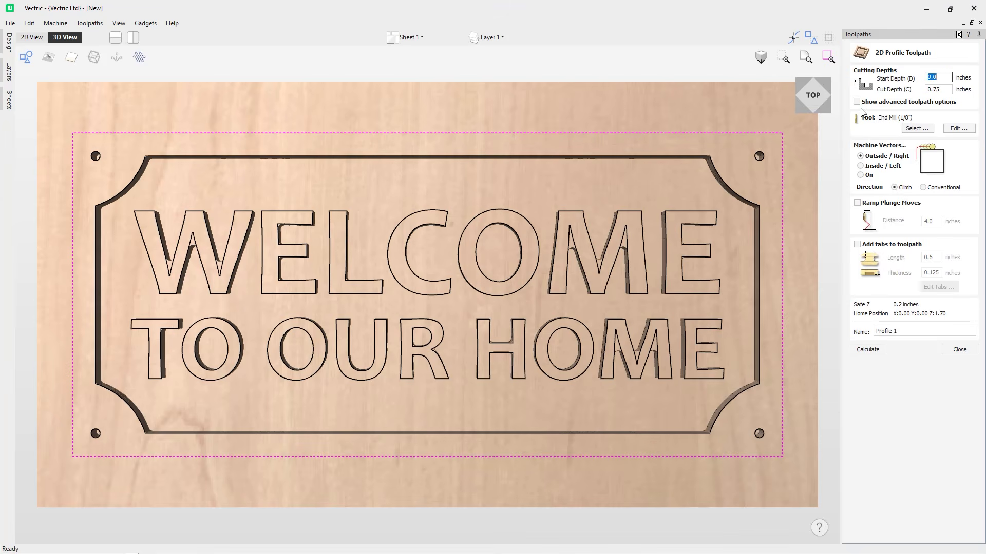
pyautogui.click(945, 90)
pyautogui.moveTo(940, 91); pyautogui.dragTo(927, 90)
pyautogui.write('z')
pyautogui.hotkey('ctrl', 'z')
pyautogui.write('5')
# Step: Assign the Imperial End Mill (1/8") to the profile toolpath from the tool database
pyautogui.click(917, 128)
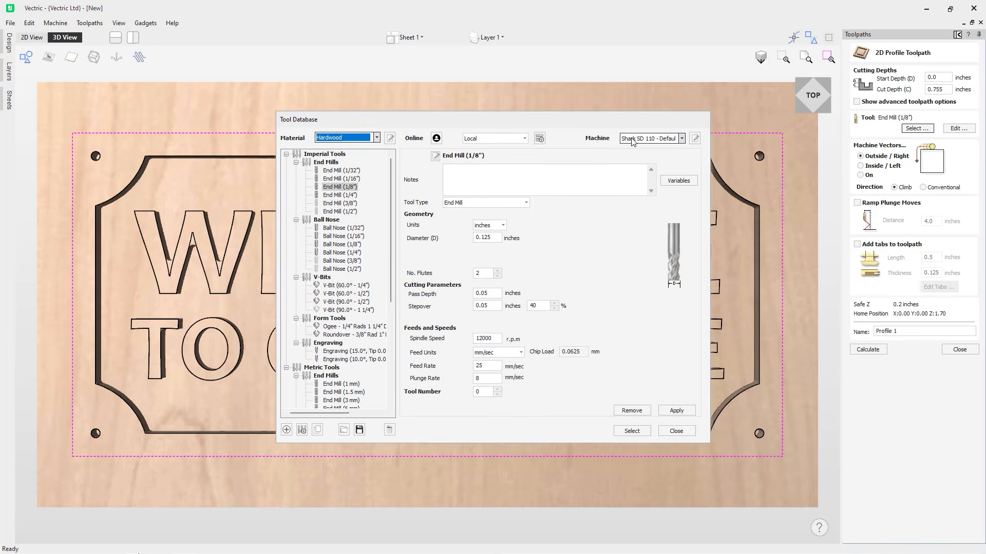
pyautogui.click(336, 189)
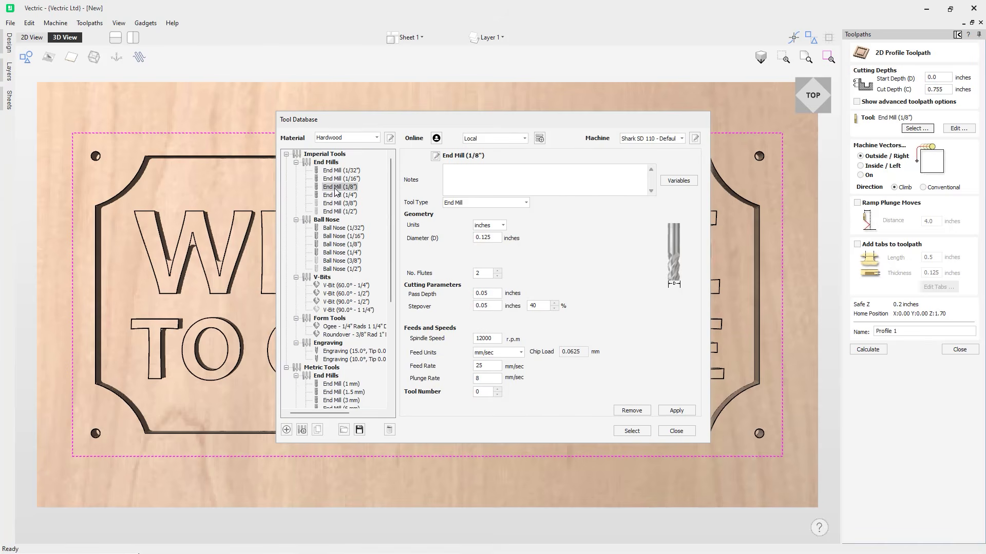
pyautogui.click(631, 433)
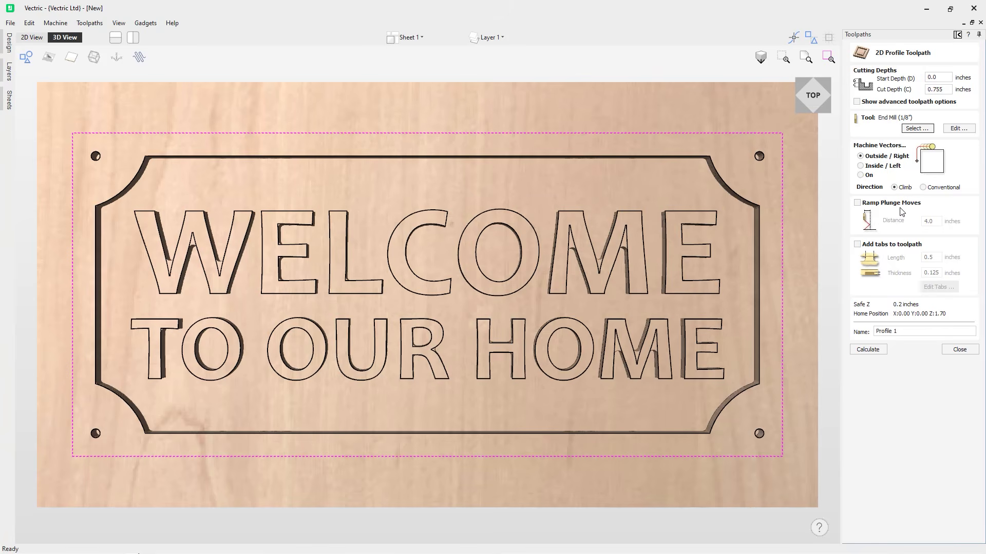
# Step: Enable tabs on the profile toolpath and automatically add a constant number of 4 tabs around the outer border
pyautogui.click(857, 245)
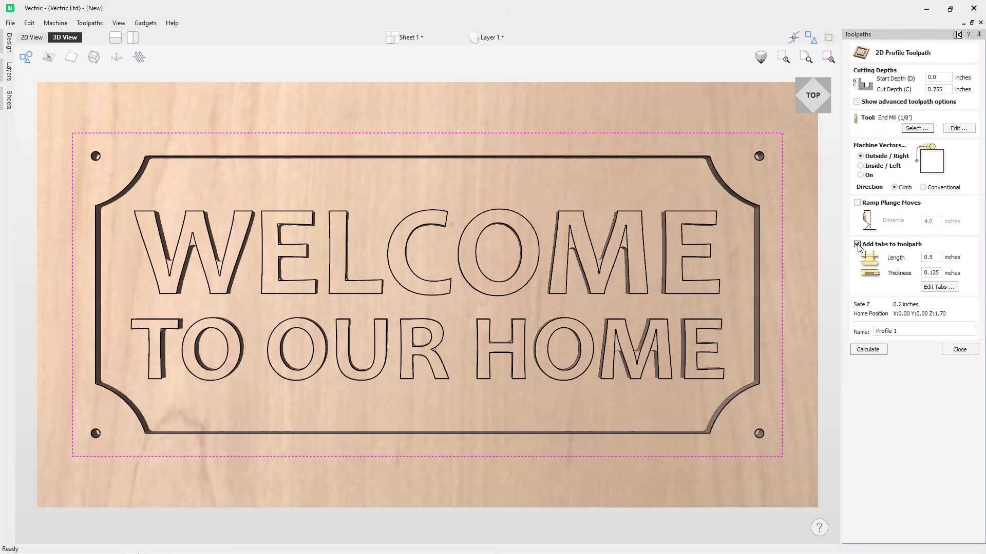
pyautogui.click(938, 287)
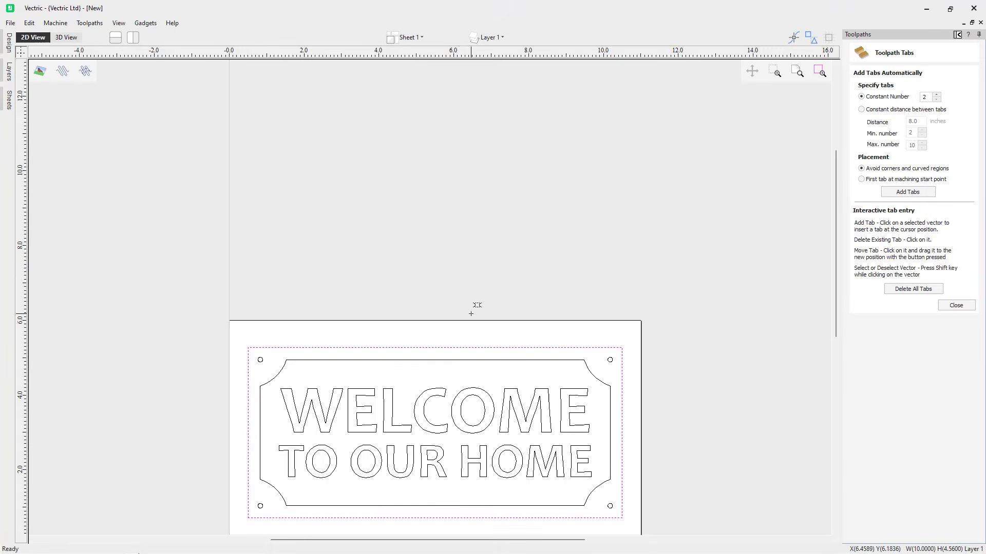
pyautogui.click(798, 75)
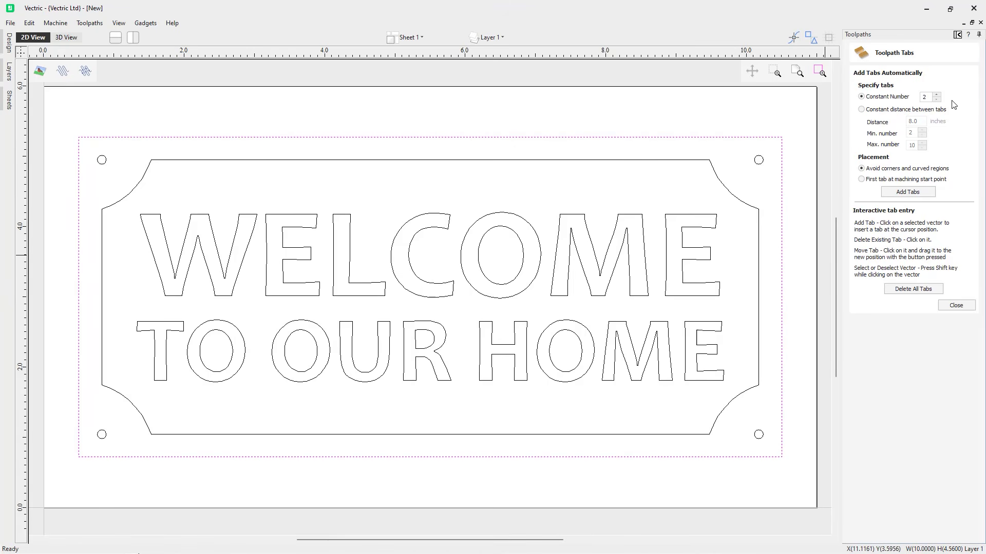
pyautogui.click(936, 95)
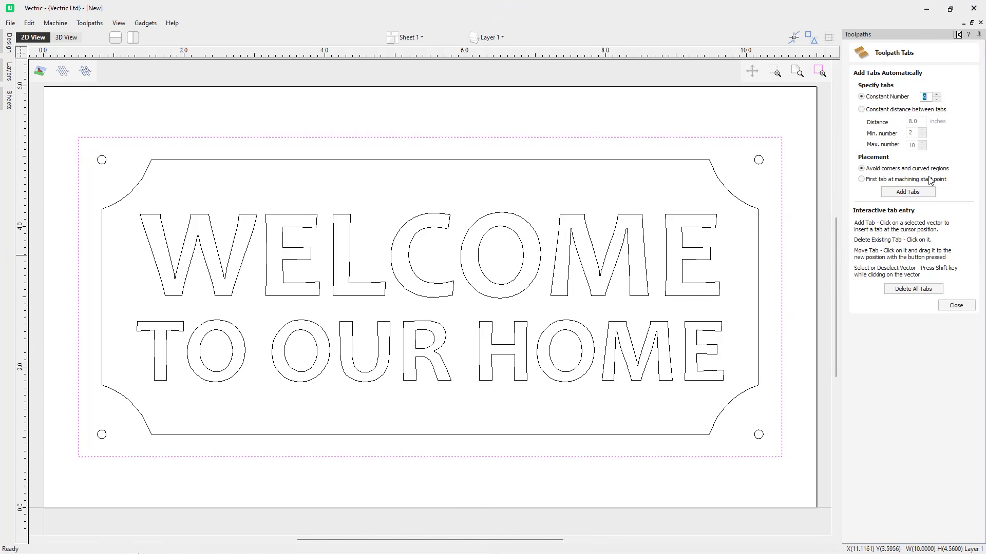
pyautogui.click(913, 193)
pyautogui.click(964, 306)
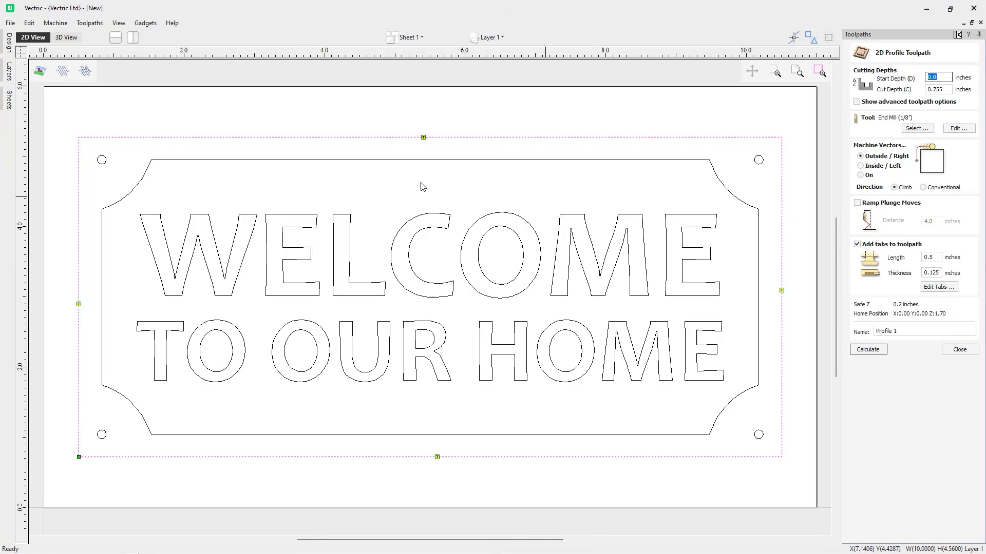
# Step: Return to the 3D view, name the profile toolpath Cutout and calculate it
pyautogui.click(76, 40)
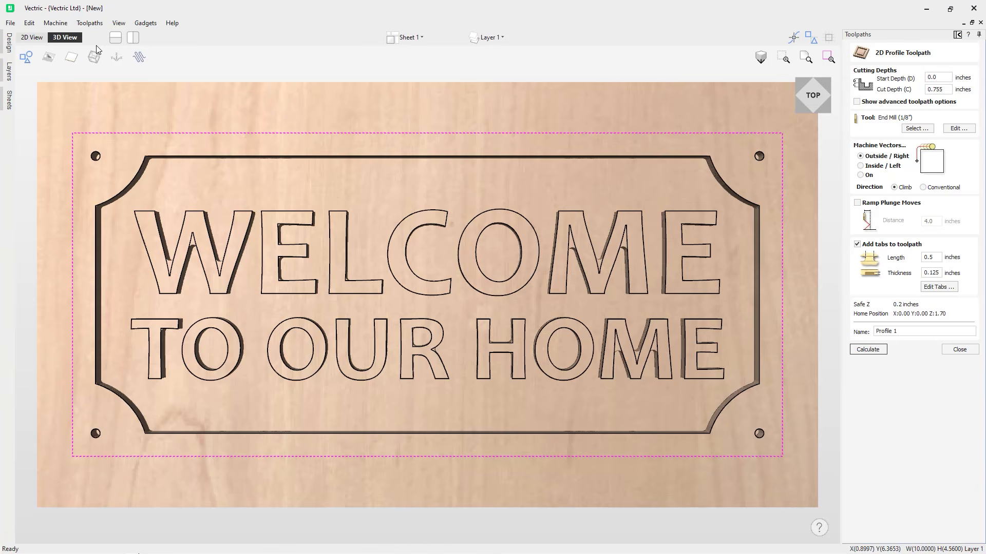
pyautogui.click(912, 331)
pyautogui.moveTo(900, 332); pyautogui.dragTo(867, 337)
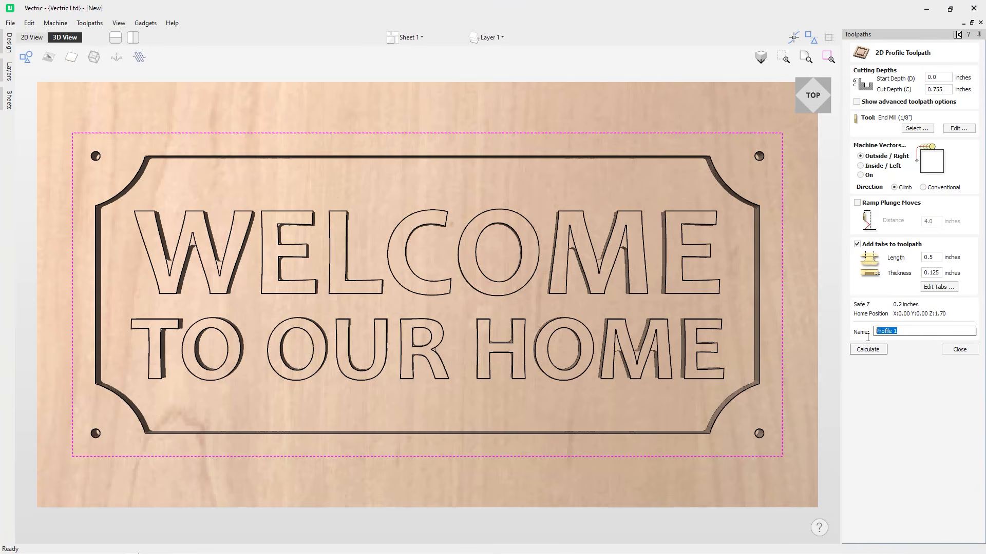
pyautogui.write('Cutout')
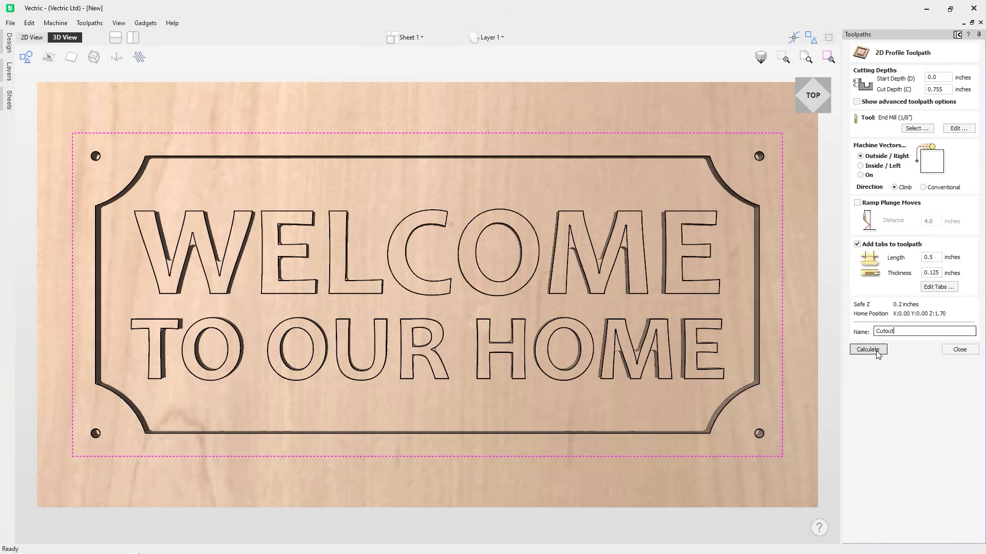
pyautogui.click(867, 350)
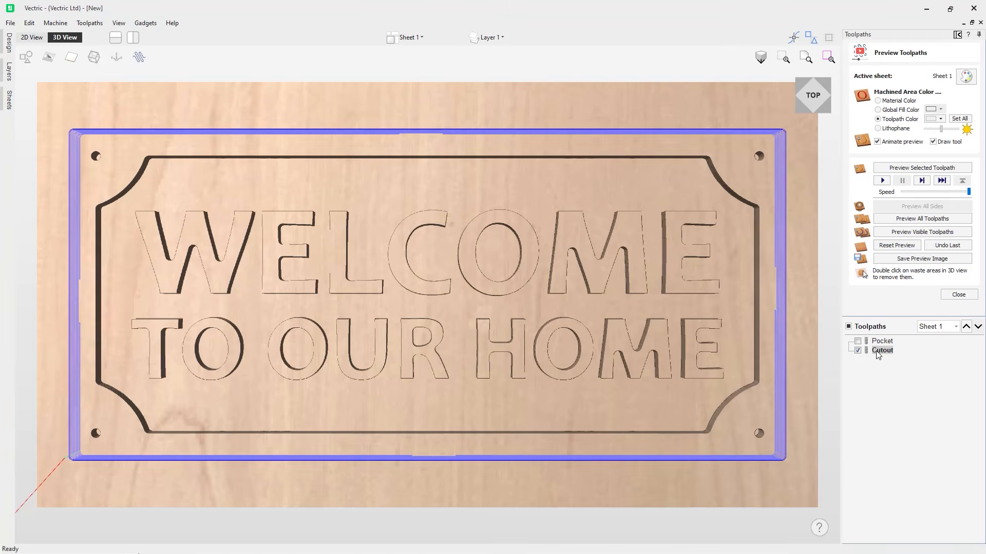
# Step: Preview the cutout toolpath and inspect the tabs along the sign's edge from an angle
pyautogui.click(904, 233)
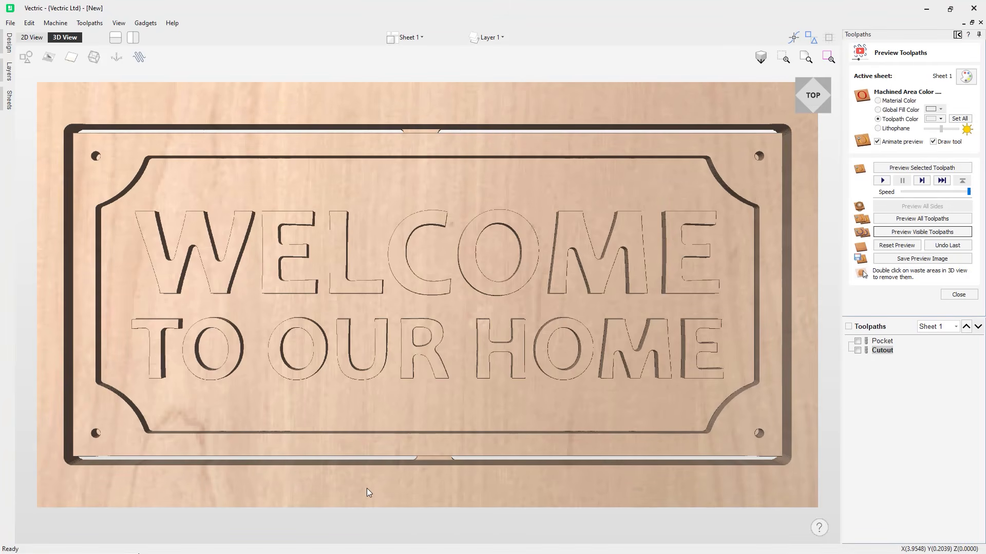
pyautogui.moveTo(368, 488); pyautogui.dragTo(430, 473)
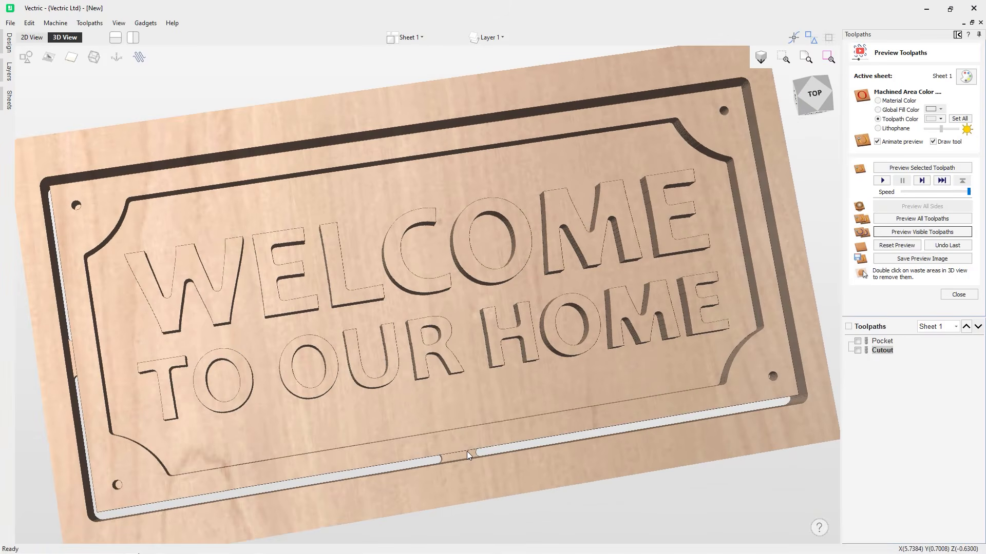
# Step: Close the preview and set up toolpath saving with the Next Wave CNC (inch) (*.tap) post processor, including both the Pocket and Cutout toolpaths
pyautogui.moveTo(313, 486); pyautogui.dragTo(436, 399)
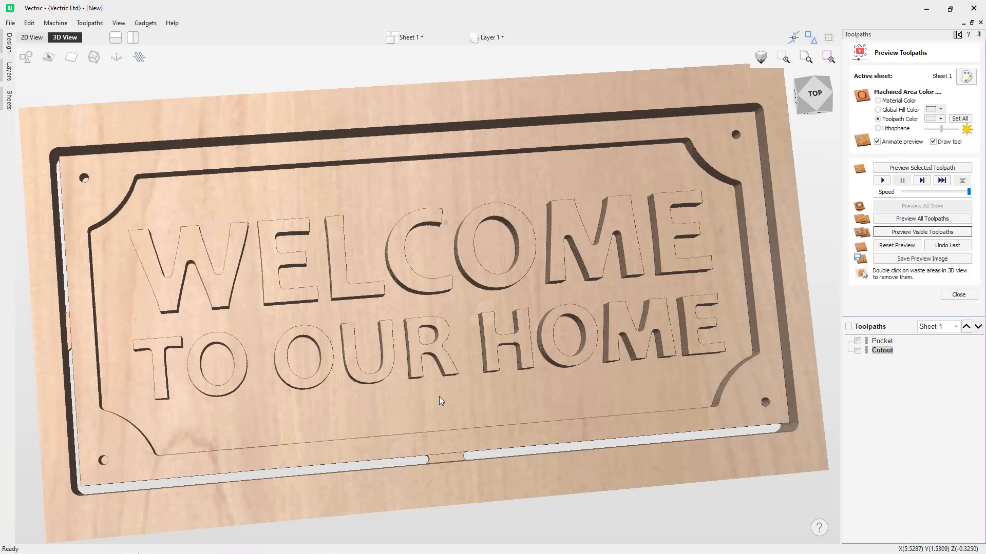
pyautogui.click(962, 296)
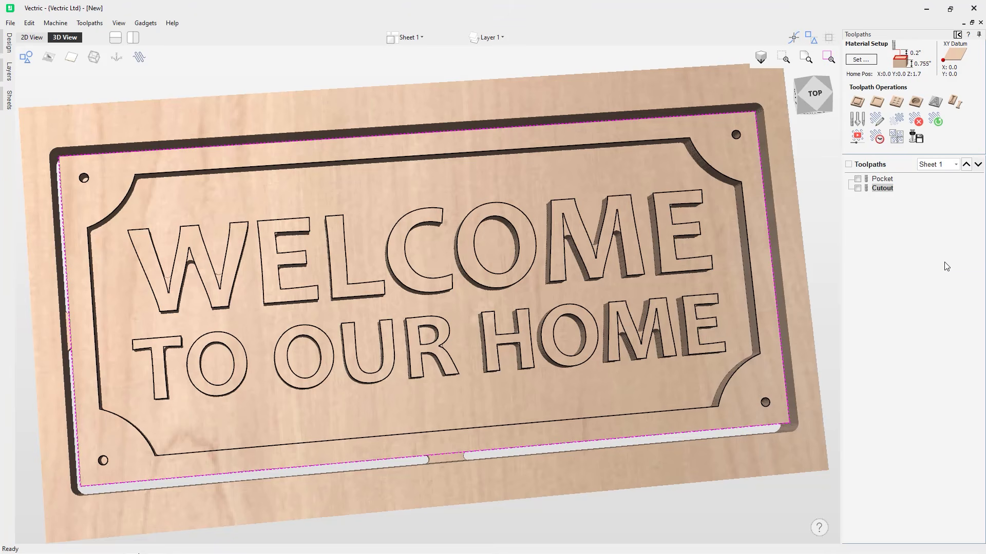
pyautogui.click(918, 138)
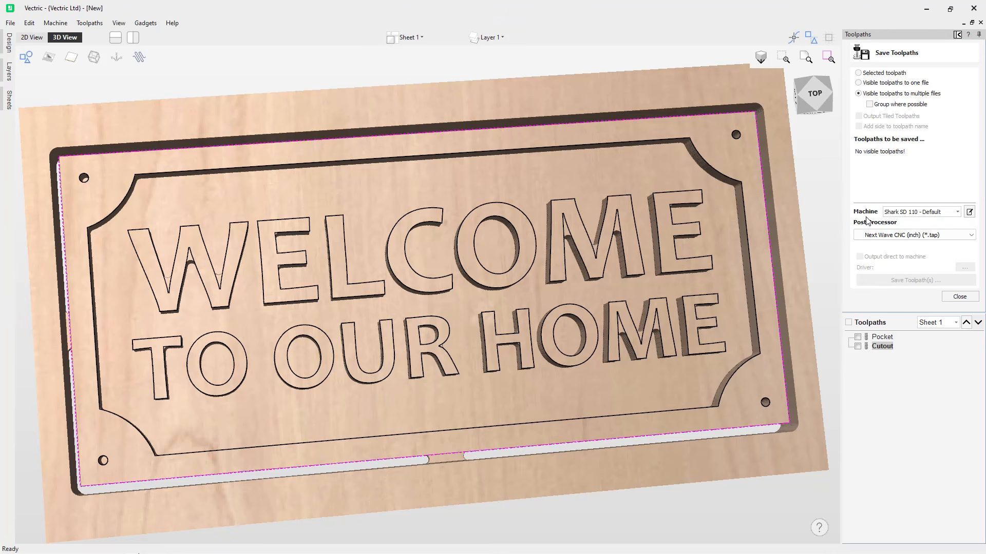
pyautogui.click(971, 236)
pyautogui.click(940, 258)
pyautogui.click(849, 323)
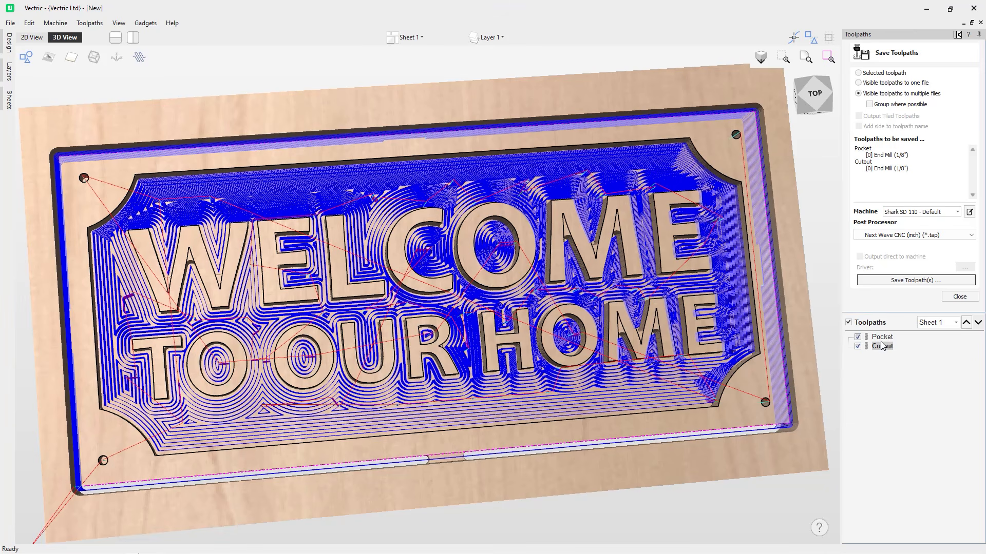
# Step: Save the visible toolpaths to the USB drive as Welcome Sign and check the saved files in the drive's folder
pyautogui.click(881, 284)
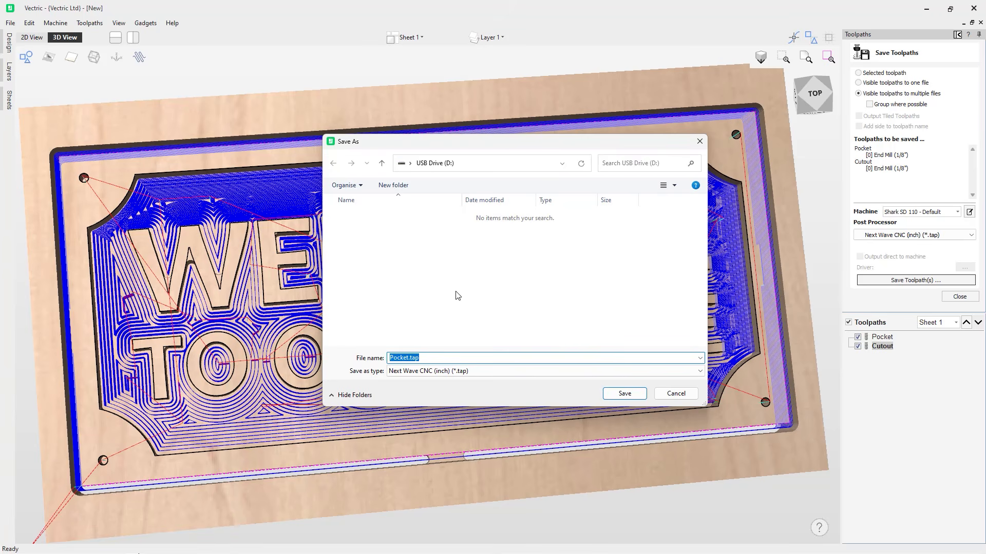
pyautogui.write('Welcome Sign')
pyautogui.click(627, 392)
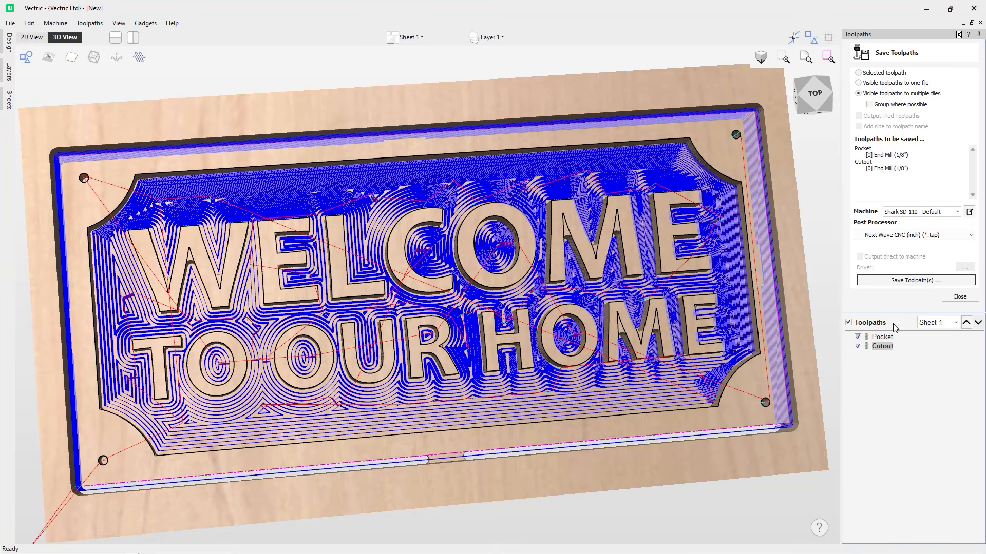
pyautogui.click(882, 282)
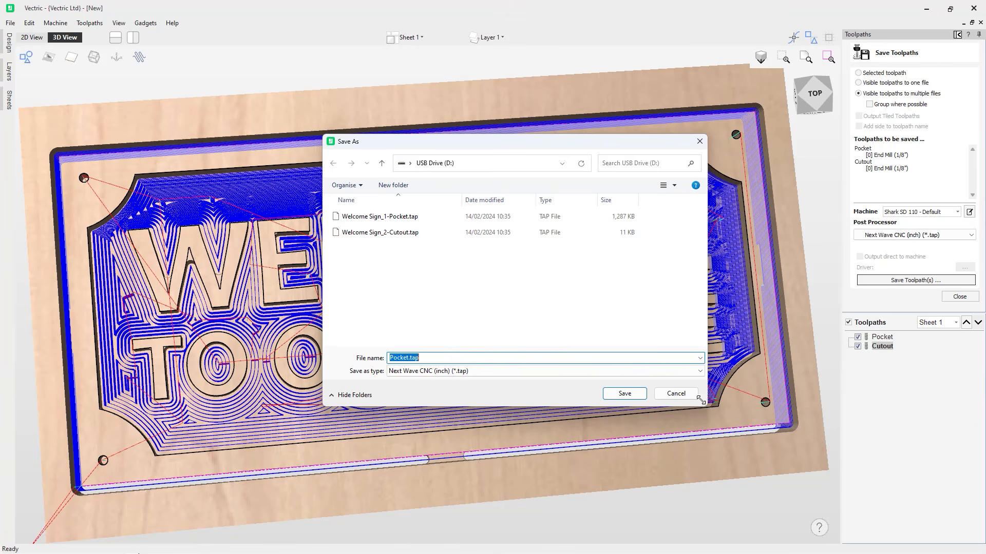
pyautogui.click(675, 393)
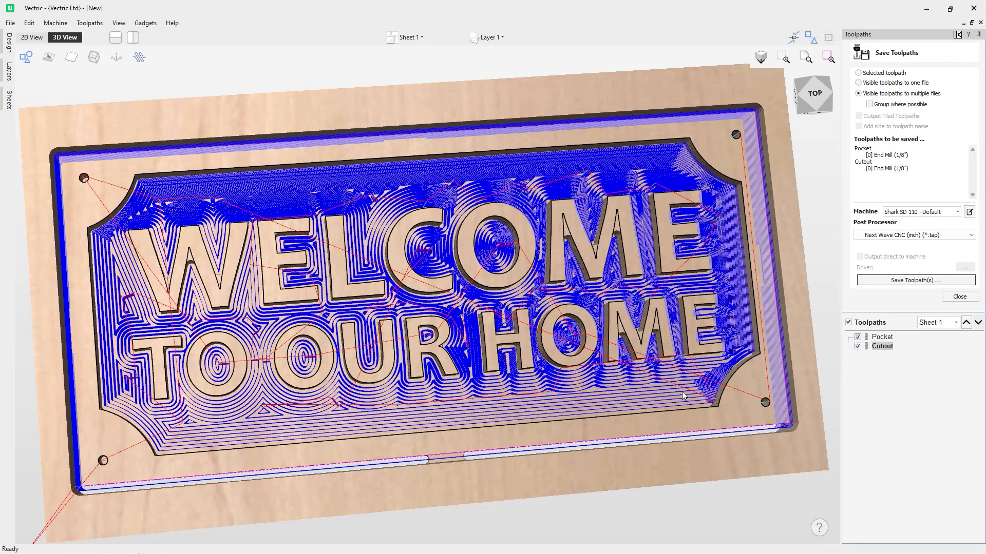